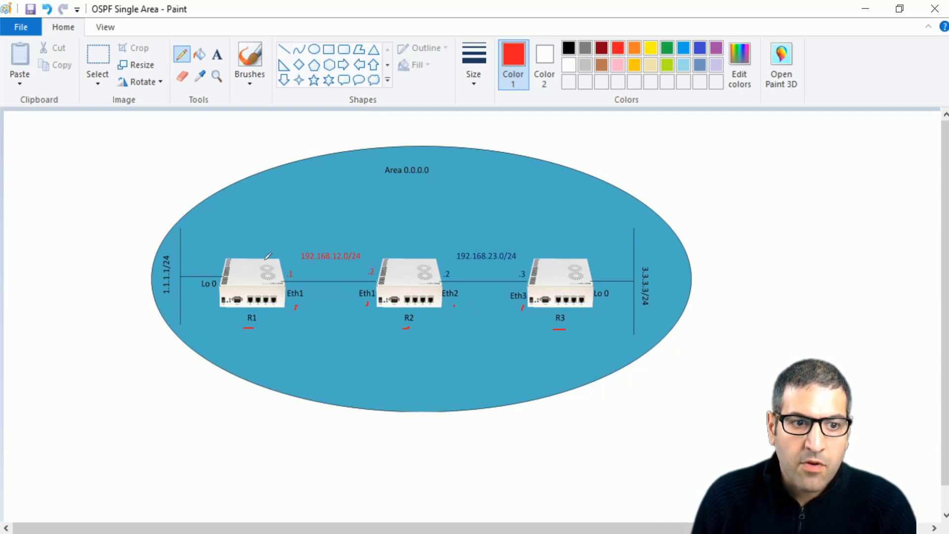
Mark routers R1, R2 and R3 in red on the topology diagram and circle the Area 0.0.0.0 label
left_click_drag(270, 236, 272, 242)
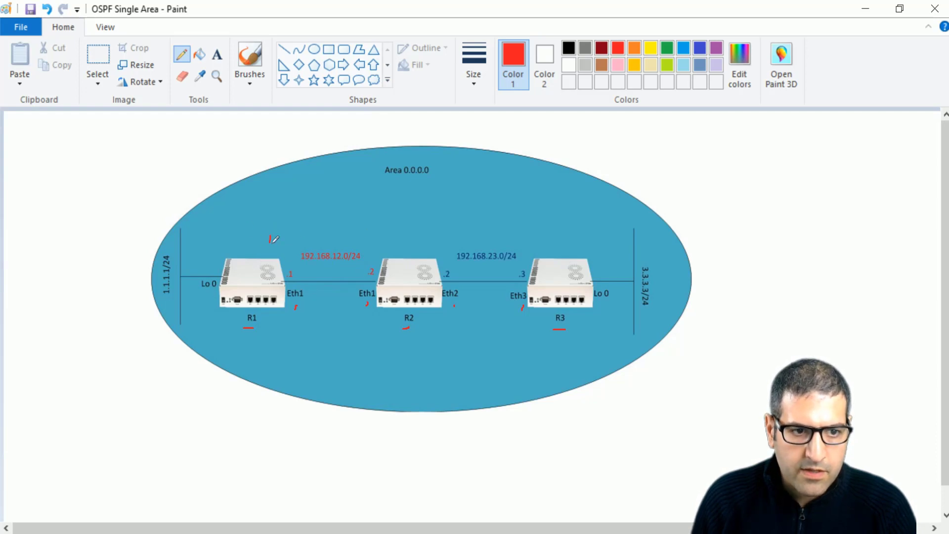
left_click_drag(412, 235, 414, 241)
left_click_drag(552, 236, 554, 243)
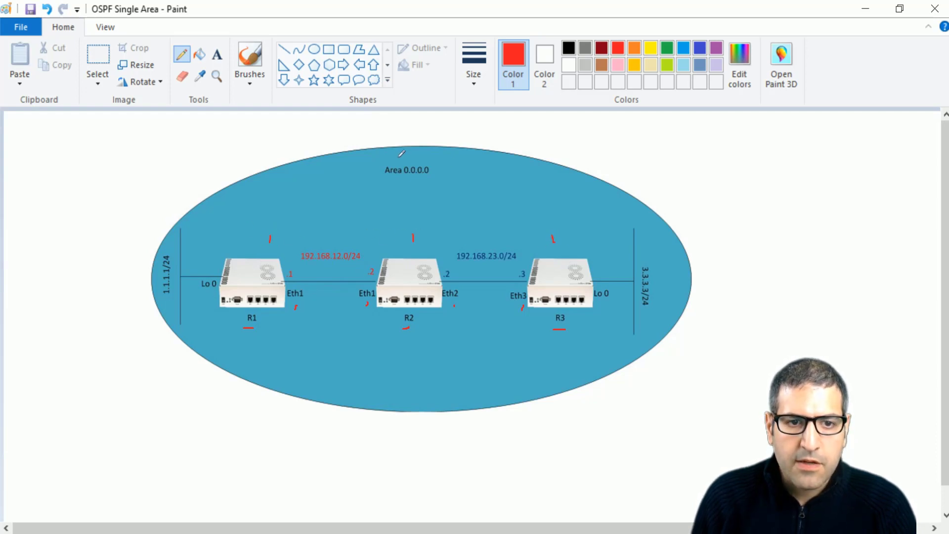
mouse_move(399, 156)
left_mouse_down()
mouse_move(390, 159)
mouse_move(417, 185)
mouse_move(431, 157)
mouse_move(395, 155)
left_mouse_up()
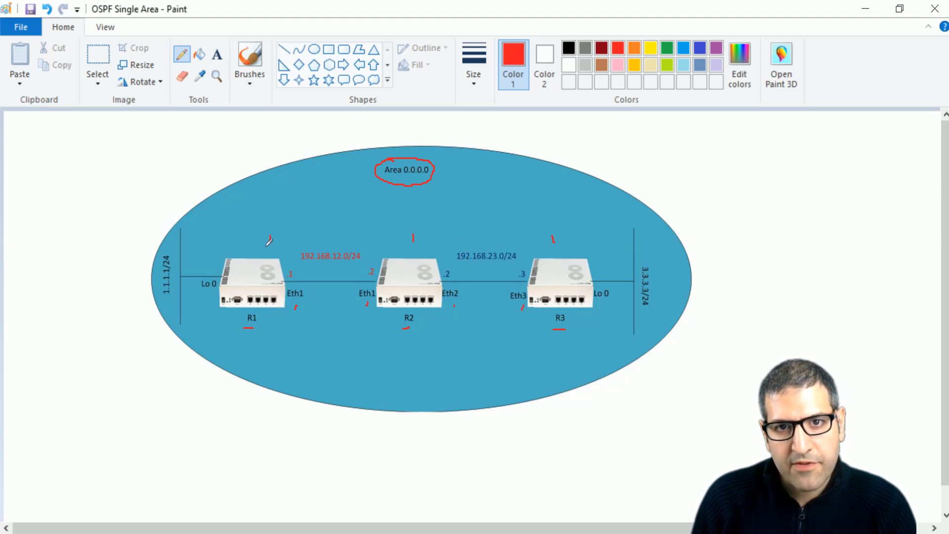
mouse_move(247, 249)
left_mouse_down()
mouse_move(283, 227)
mouse_move(414, 212)
mouse_move(563, 229)
mouse_move(611, 245)
mouse_move(606, 253)
left_mouse_up()
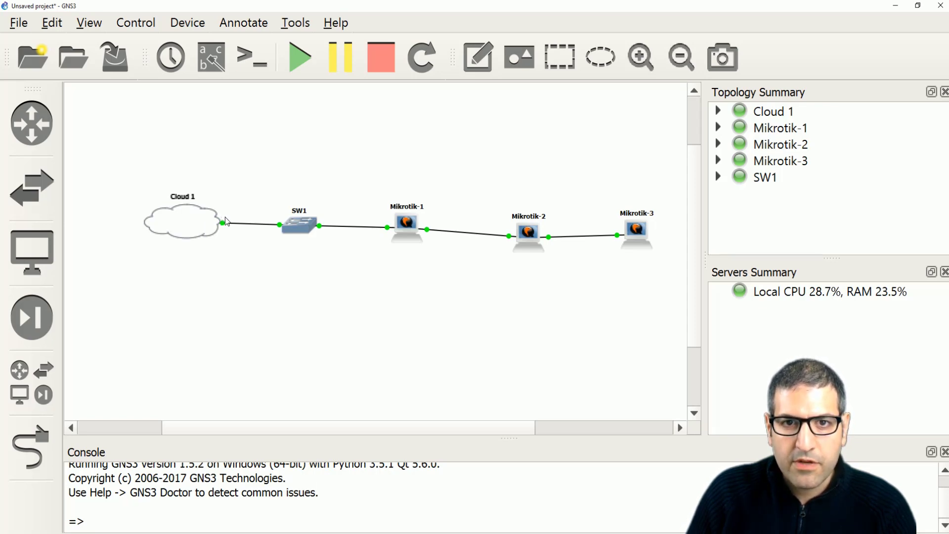
In GNS3, inspect Cloud 1's generic Ethernet NIO configuration and its list of available adapters
right_click(198, 215)
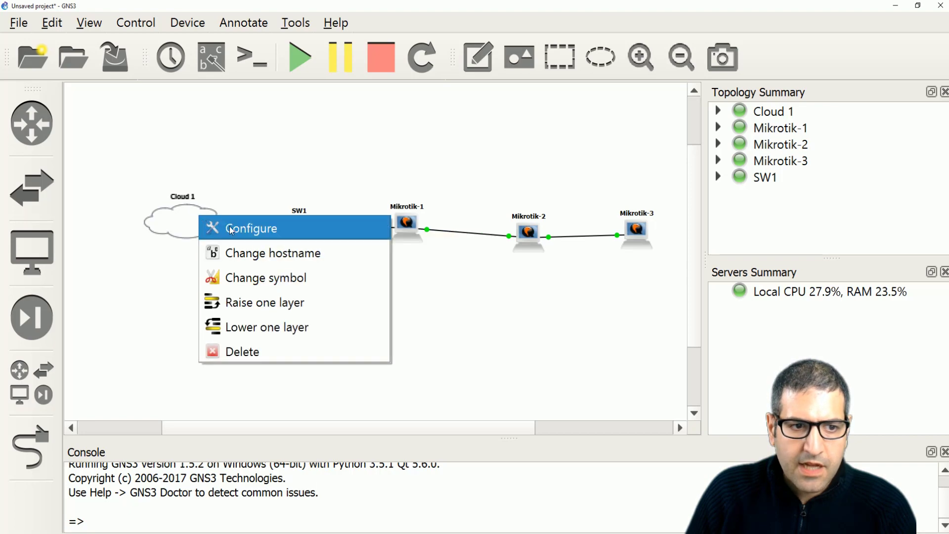
left_click(231, 228)
left_click(260, 184)
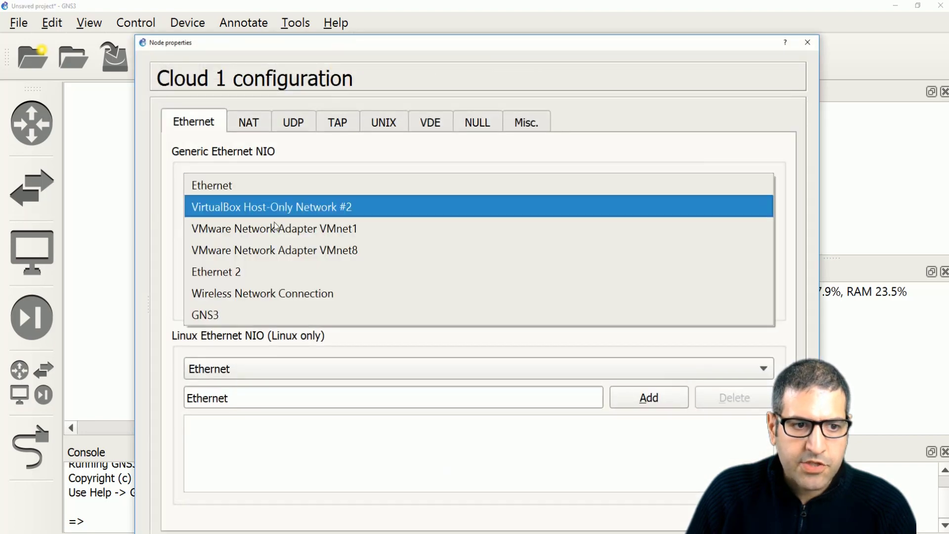
left_click(230, 306)
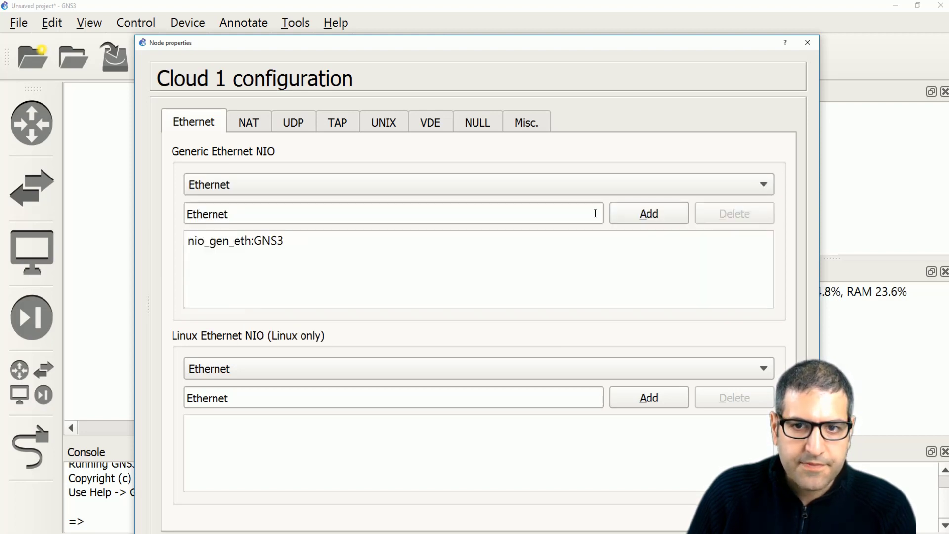
left_click(808, 42)
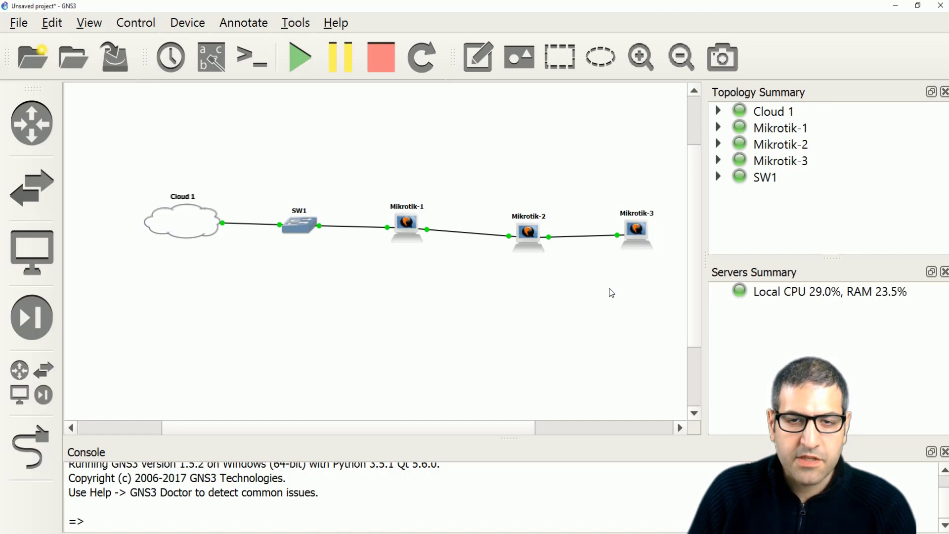
Review the OSPF lab task list in PowerPoint against the topology diagram in Paint, and bring up R1's WinBox session
left_click(895, 6)
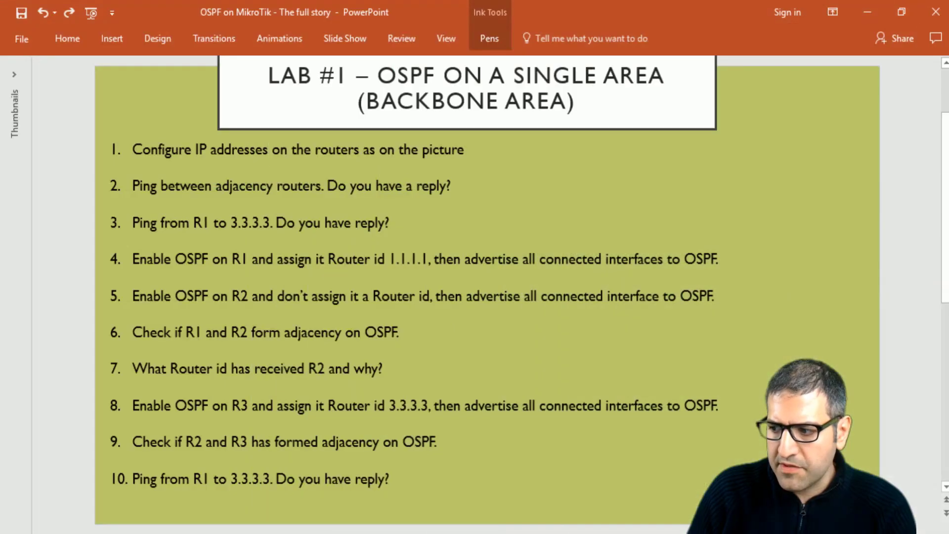
key("alt+Tab")
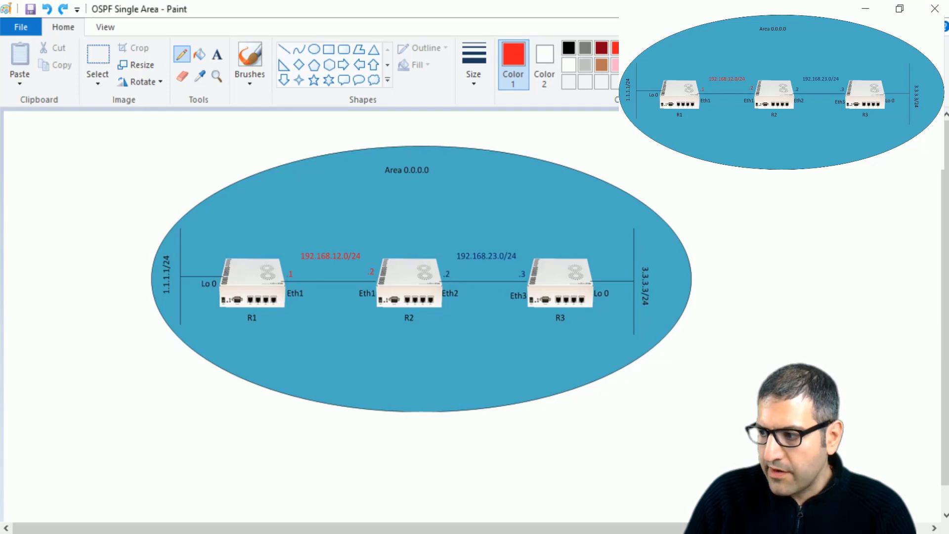
key("alt+Tab")
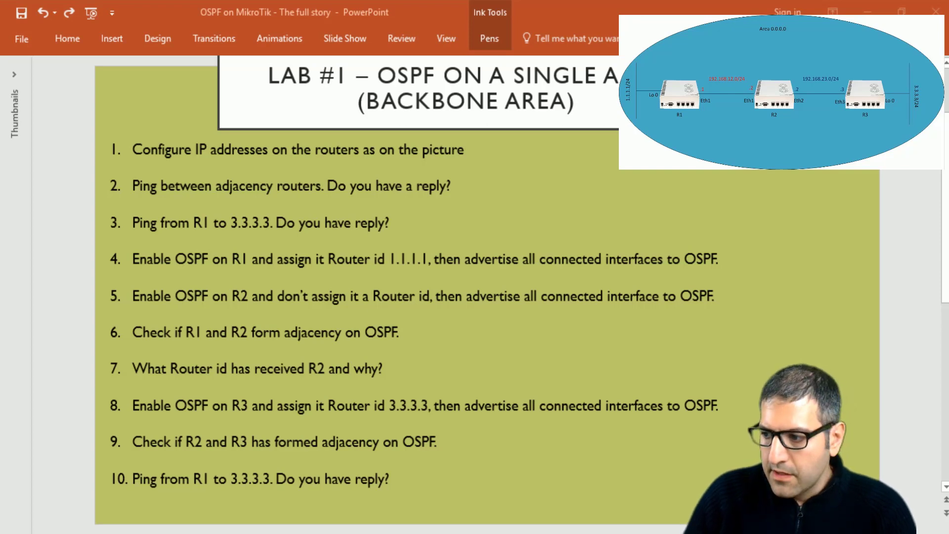
key("alt+Tab")
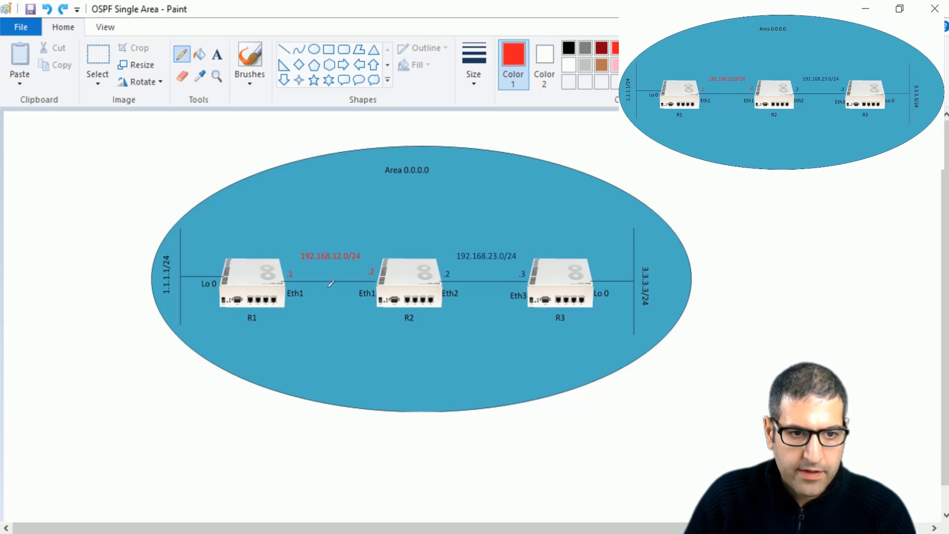
left_click(872, 10)
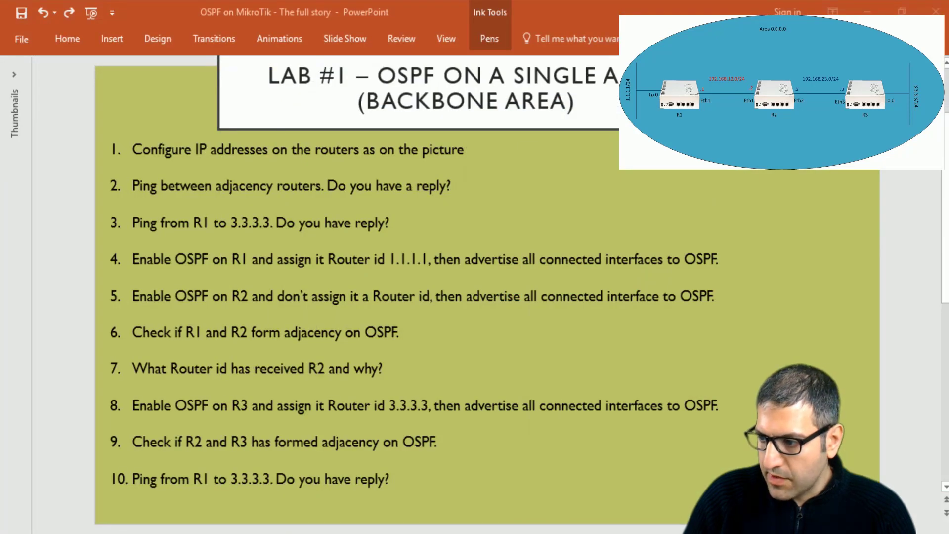
left_click(868, 11)
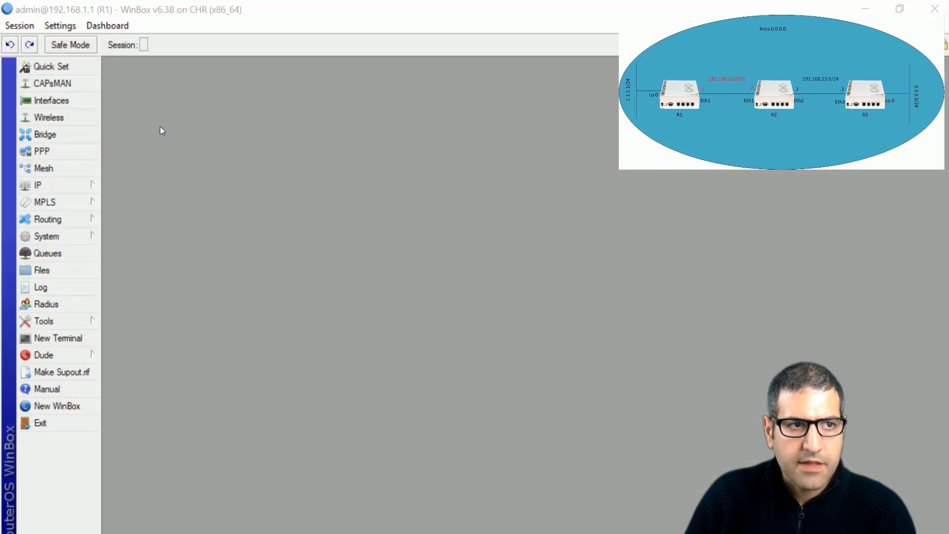
mouse_move(145, 65)
left_mouse_down()
mouse_move(111, 39)
mouse_move(140, 25)
left_mouse_up()
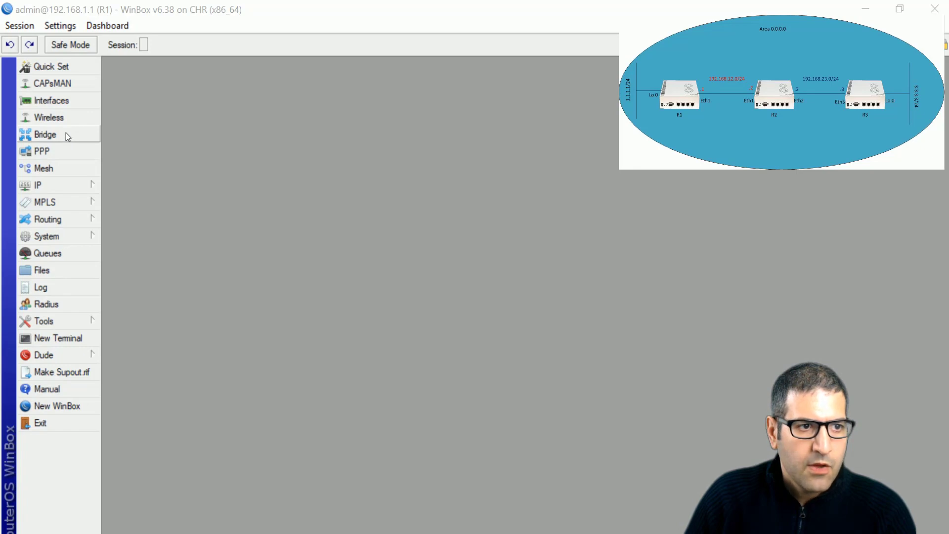
left_click(65, 102)
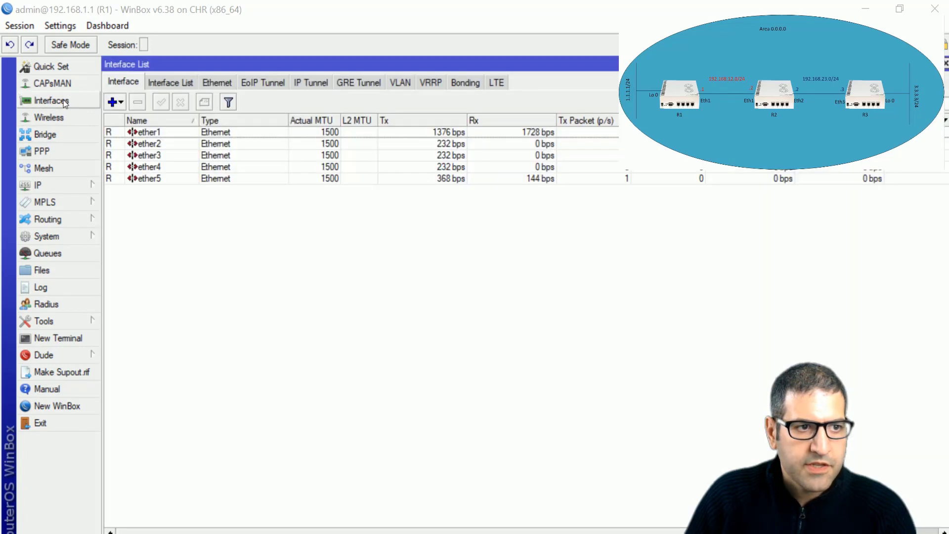
left_click(121, 102)
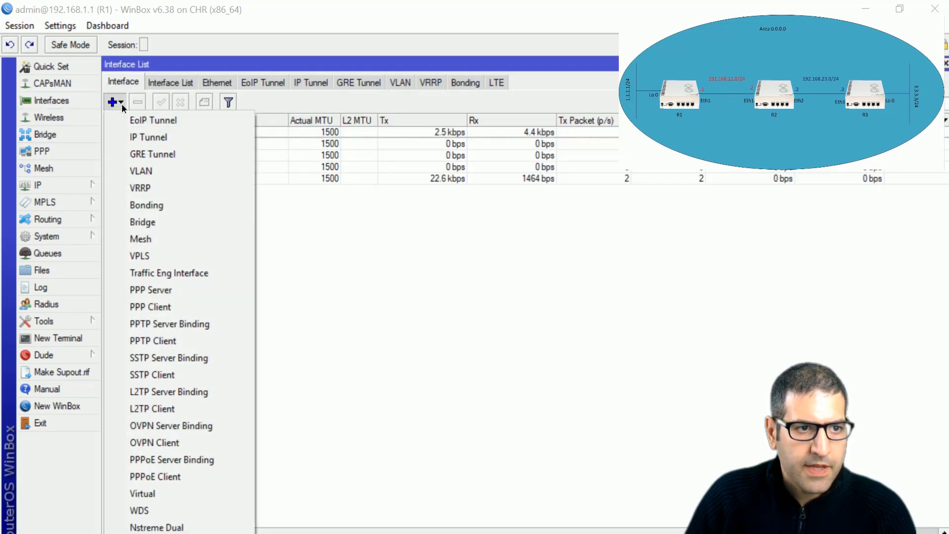
left_click(151, 224)
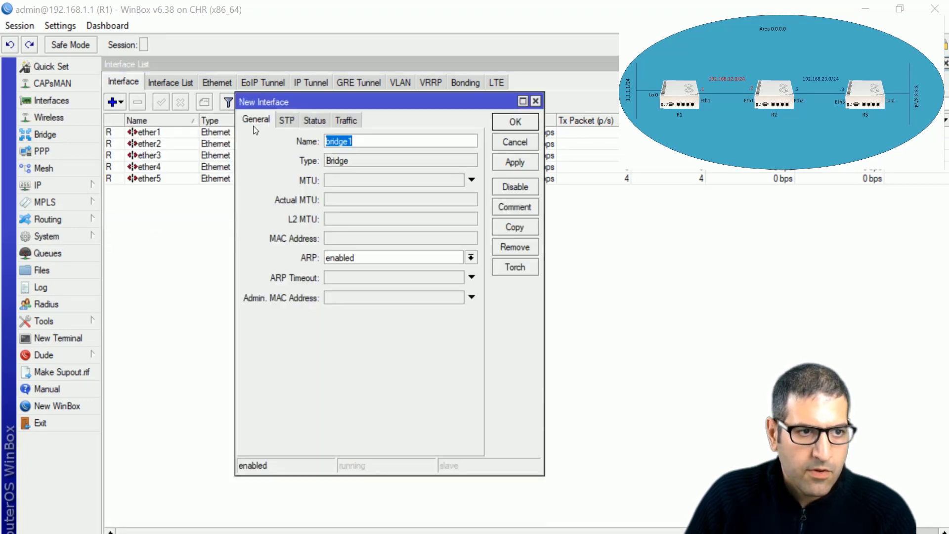
key("Escape")
key("Escape")
Add a bridge interface with default settings on R1 from the bridge configuration
left_click(66, 131)
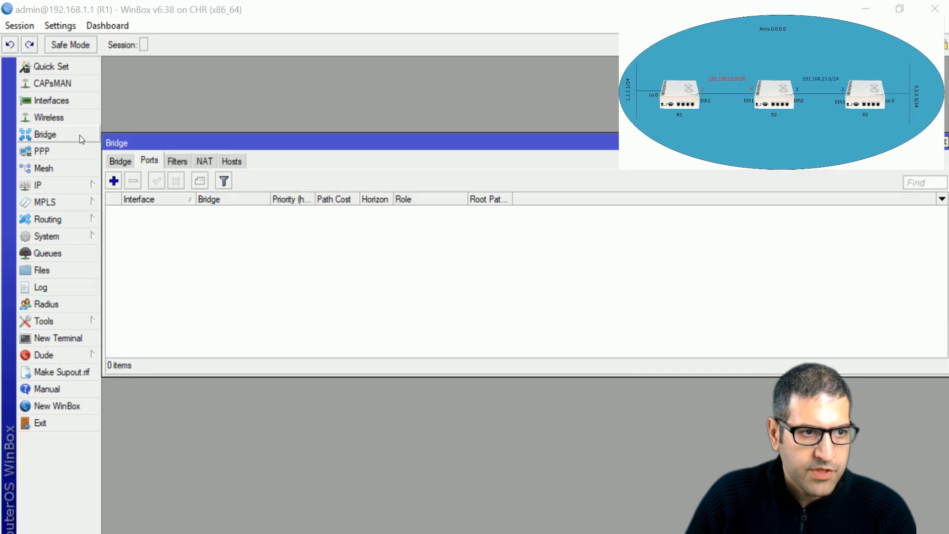
left_click(120, 160)
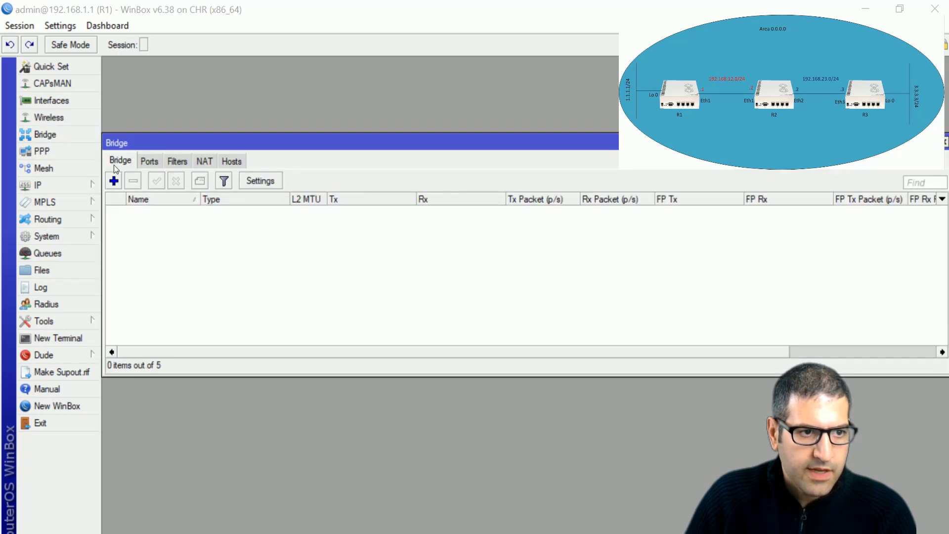
left_click(113, 181)
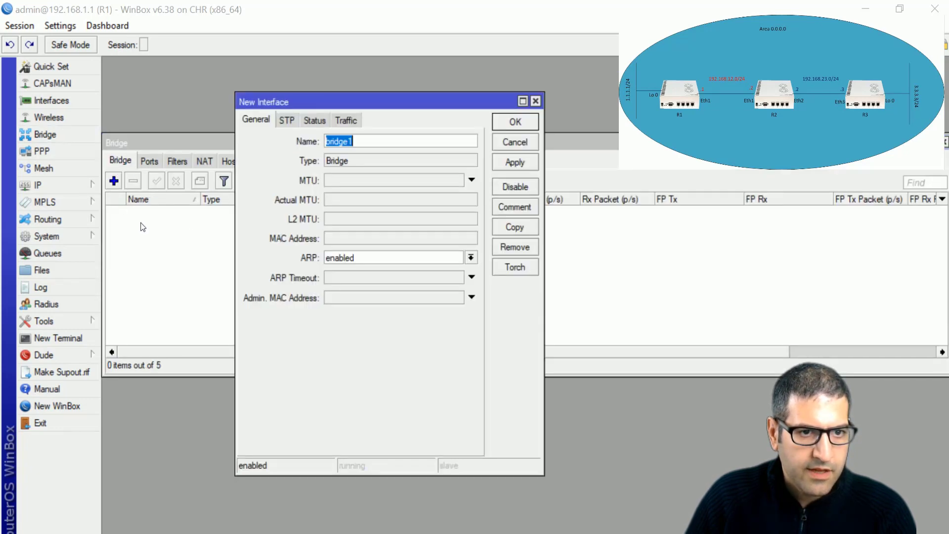
left_click(527, 119)
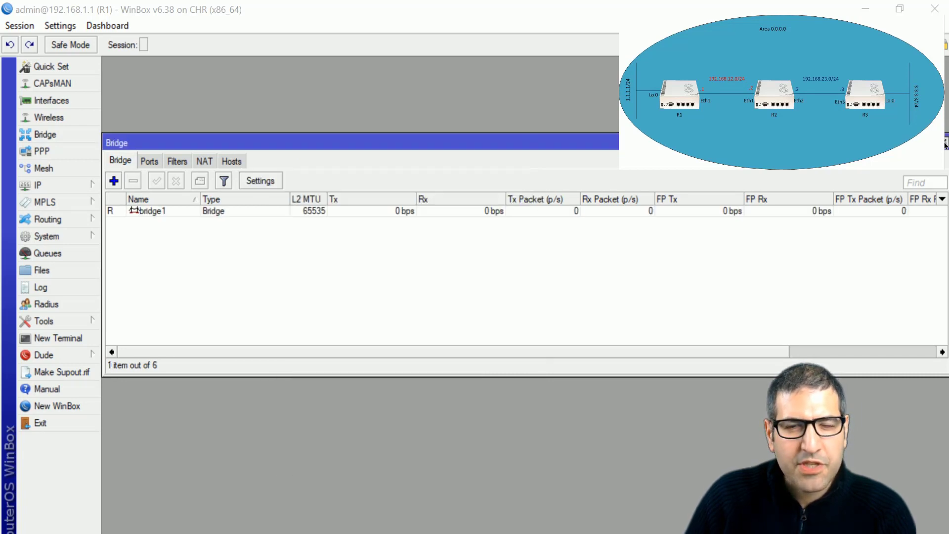
left_click(945, 144)
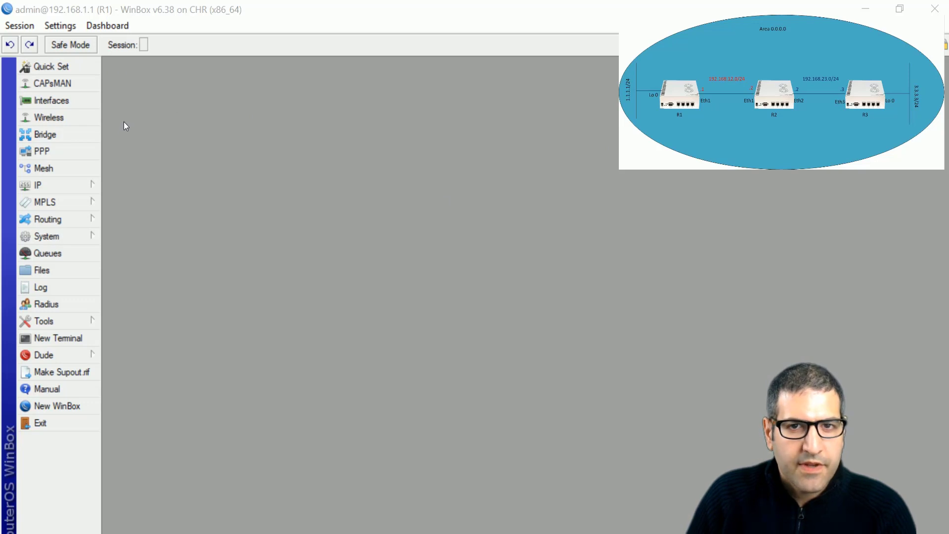
Assign the IP address 1.1.1.1/24 to interface bridge1 on R1
left_click(89, 185)
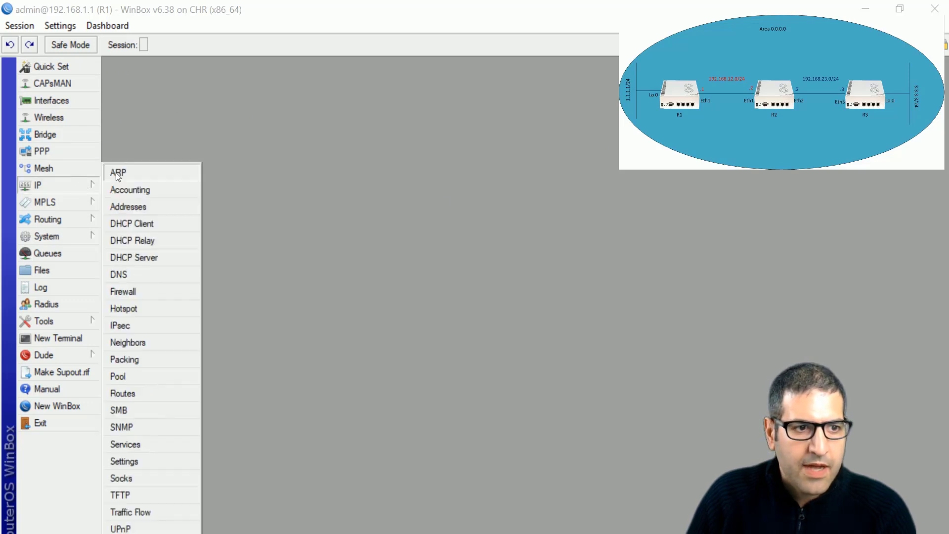
left_click(121, 207)
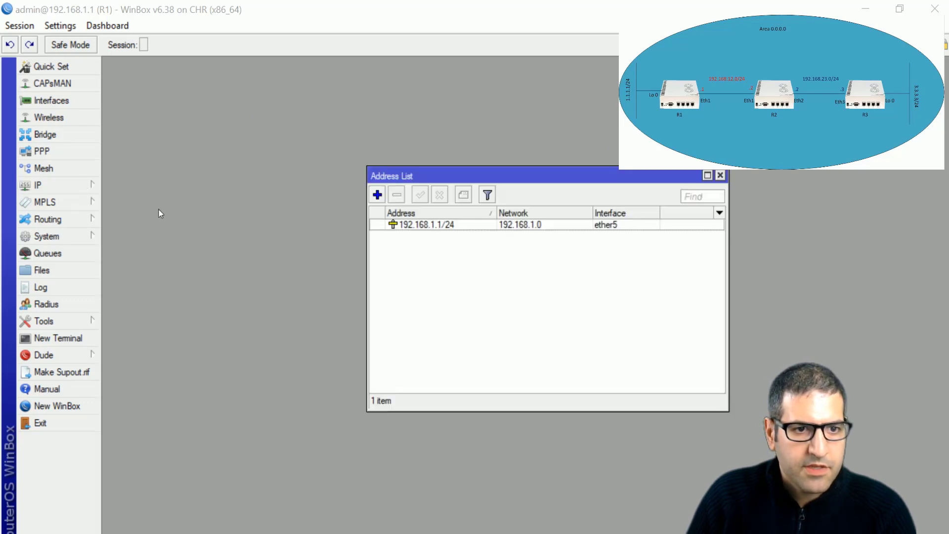
left_click(381, 198)
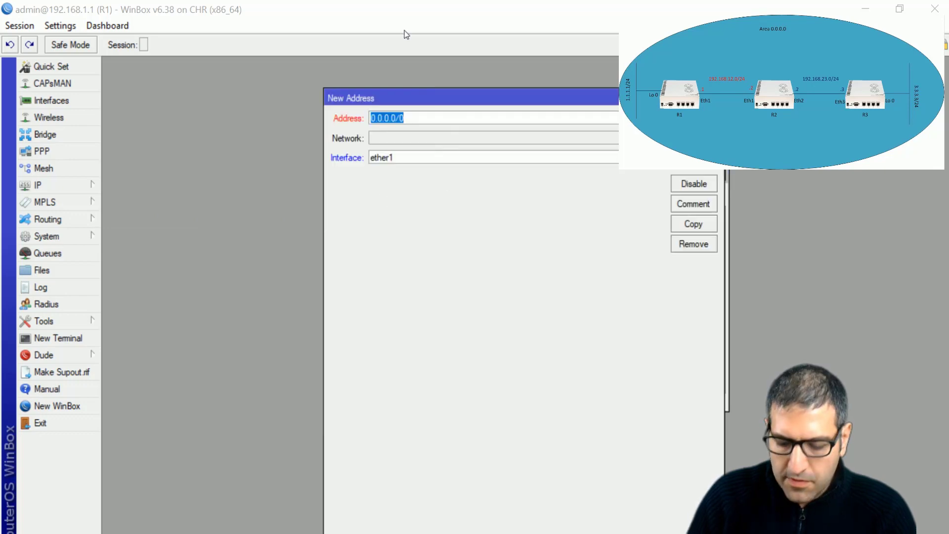
type("1.1.1")
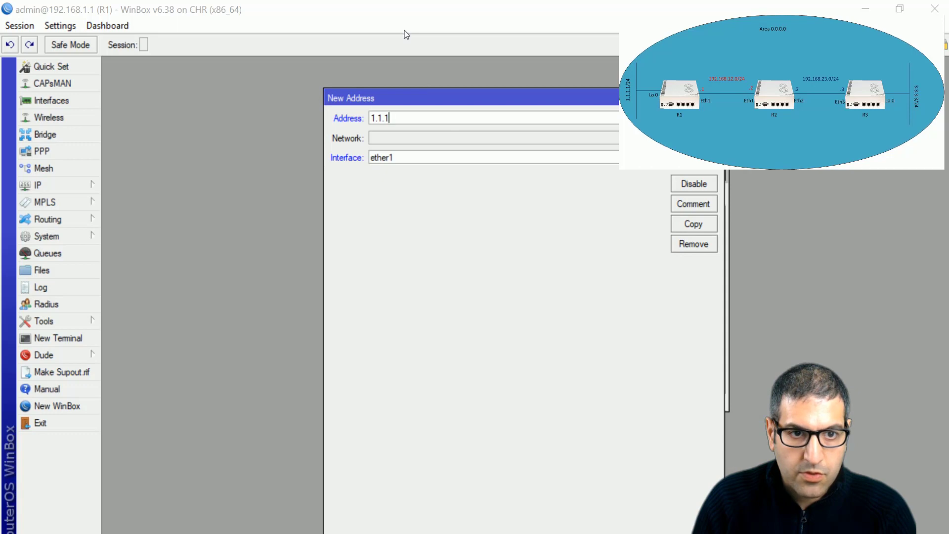
type(".1/24")
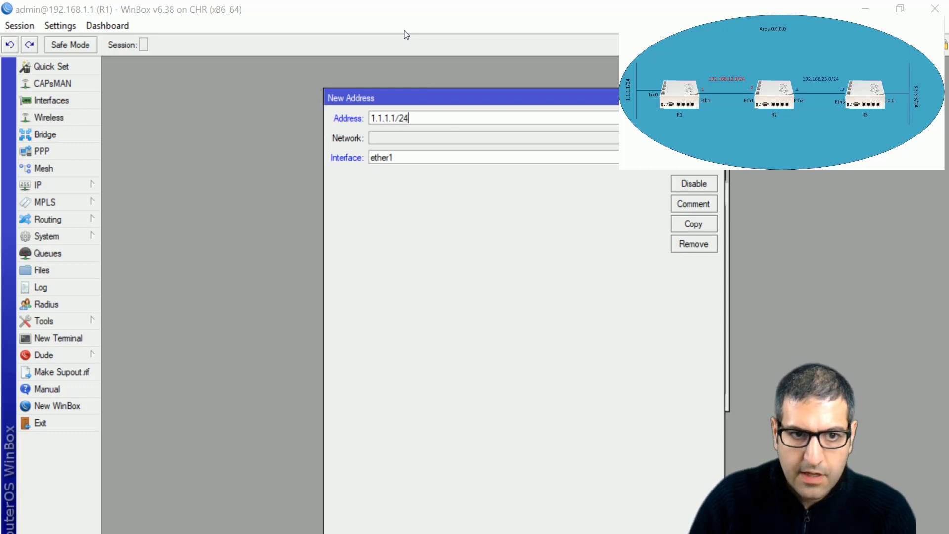
left_click(607, 150)
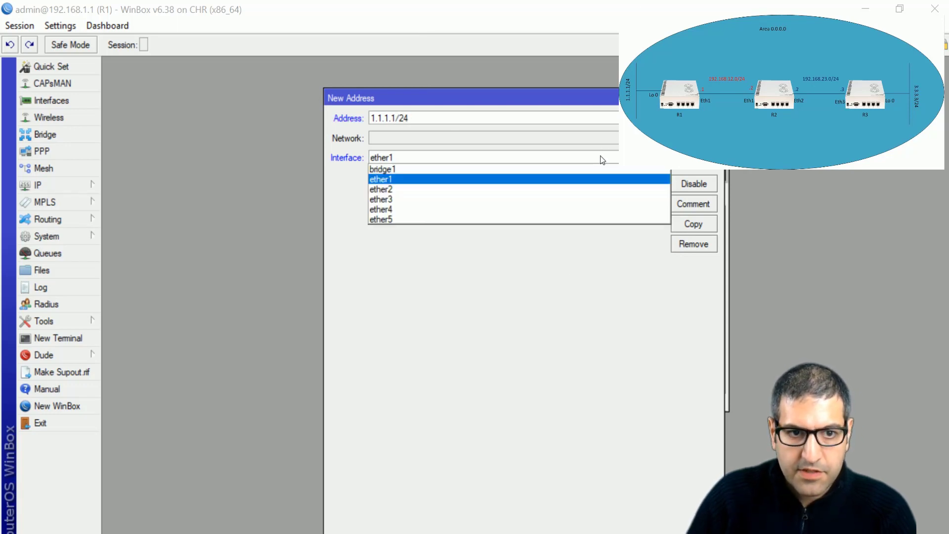
left_click(577, 168)
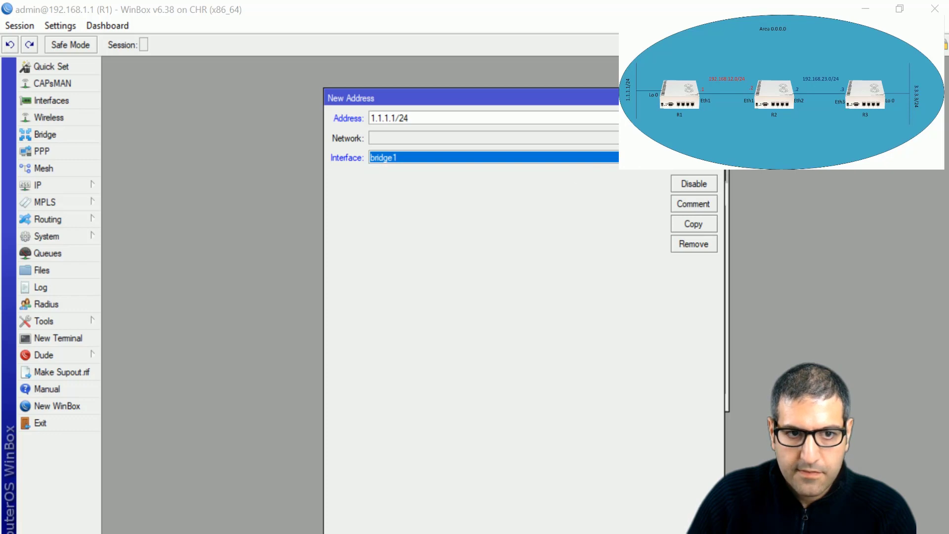
key("Return")
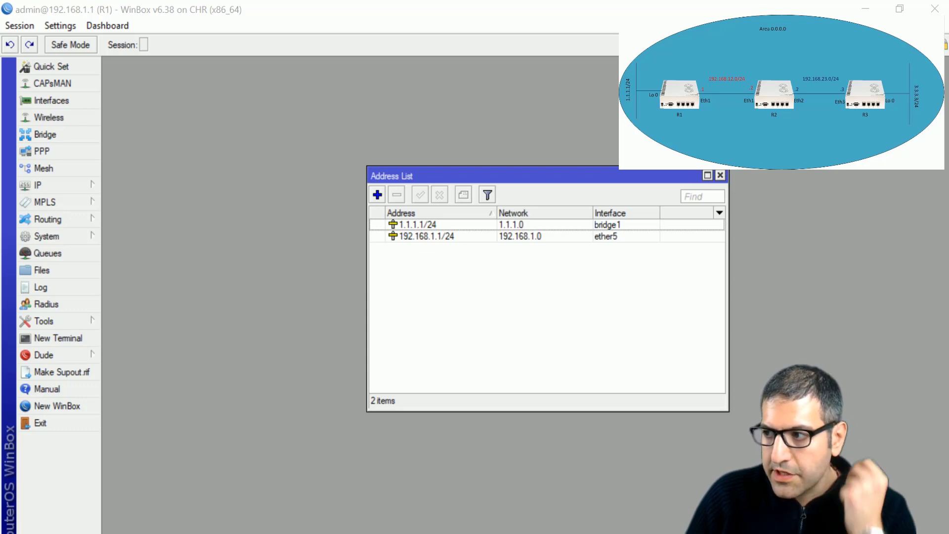
Assign the IP address 192.168.12.1/24 to interface ether1 on R1
left_click(377, 195)
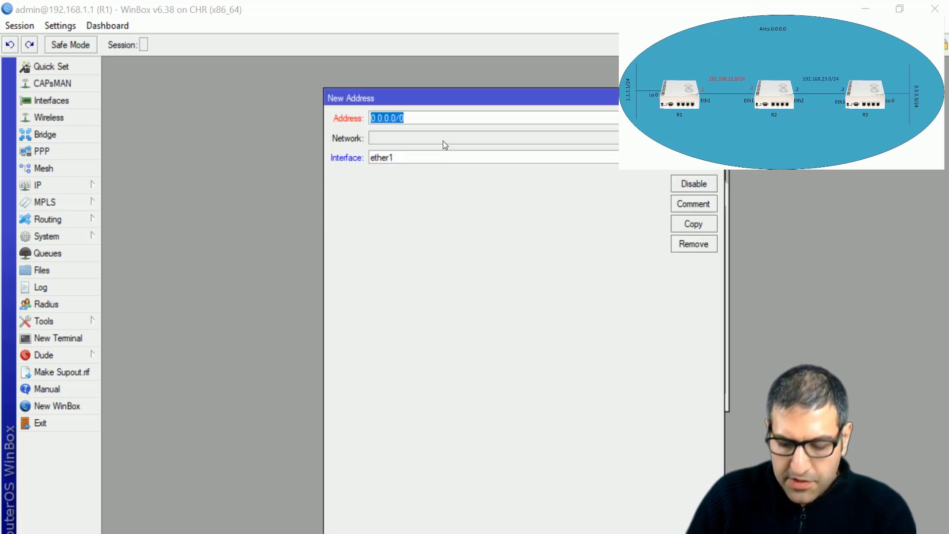
type("192.168.1")
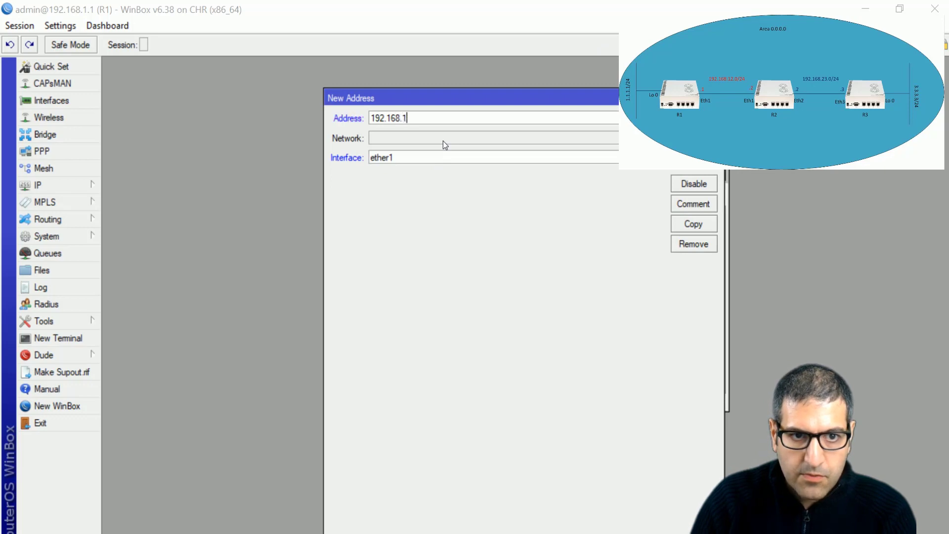
type("2.1/24")
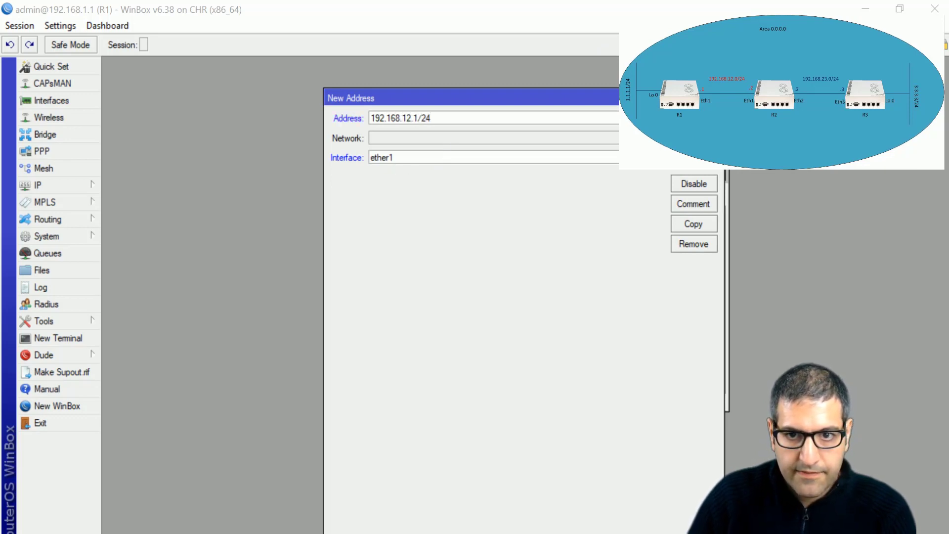
key("Return")
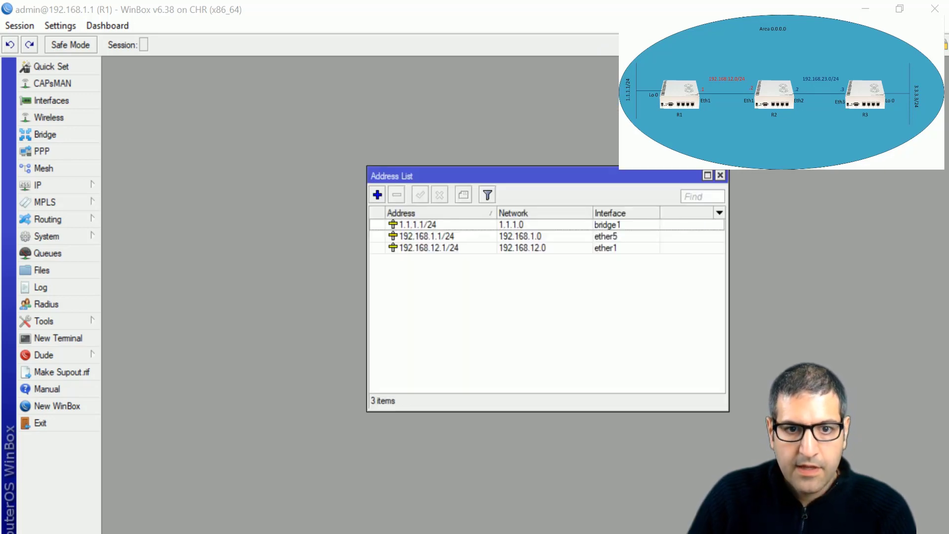
Close R1's address list, switch to R2's WinBox session and open its IP address list
left_click(720, 176)
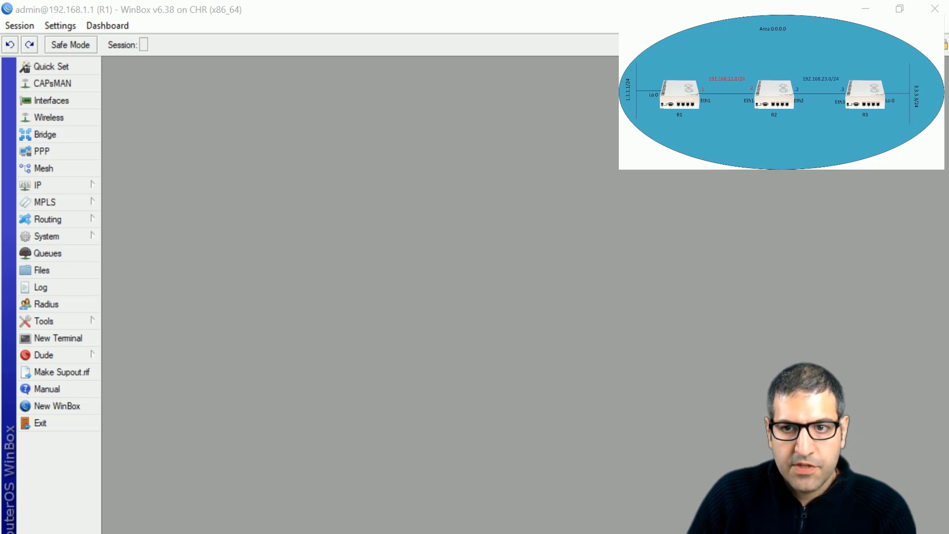
left_click(864, 10)
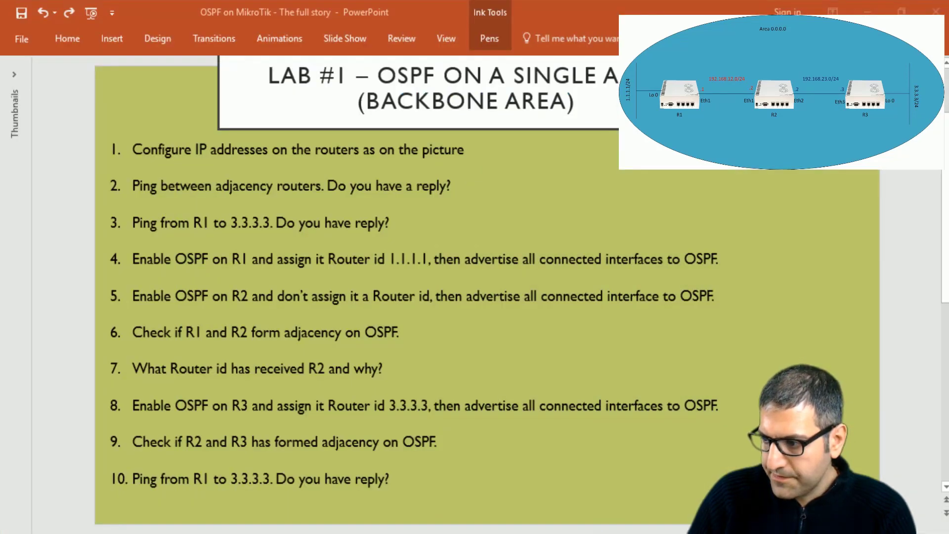
key("alt+Tab")
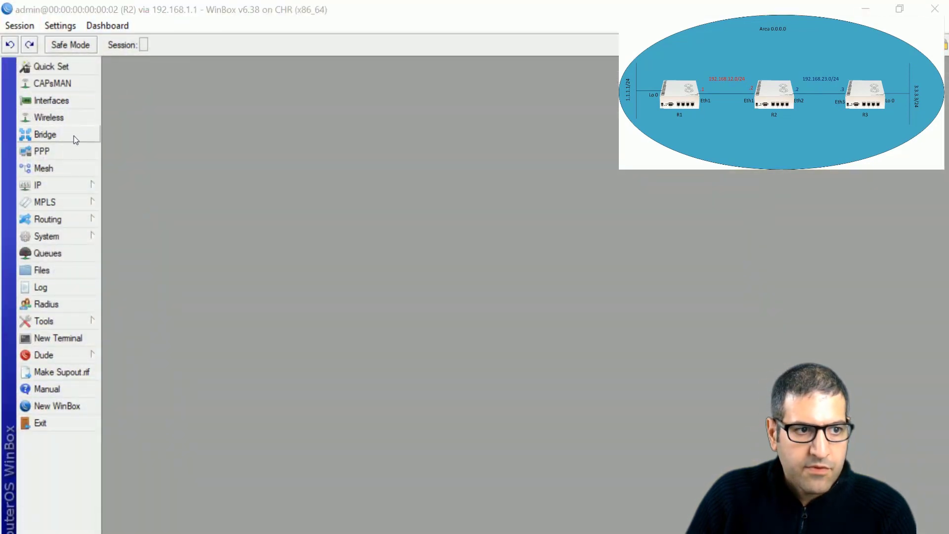
left_click(71, 187)
left_click(145, 206)
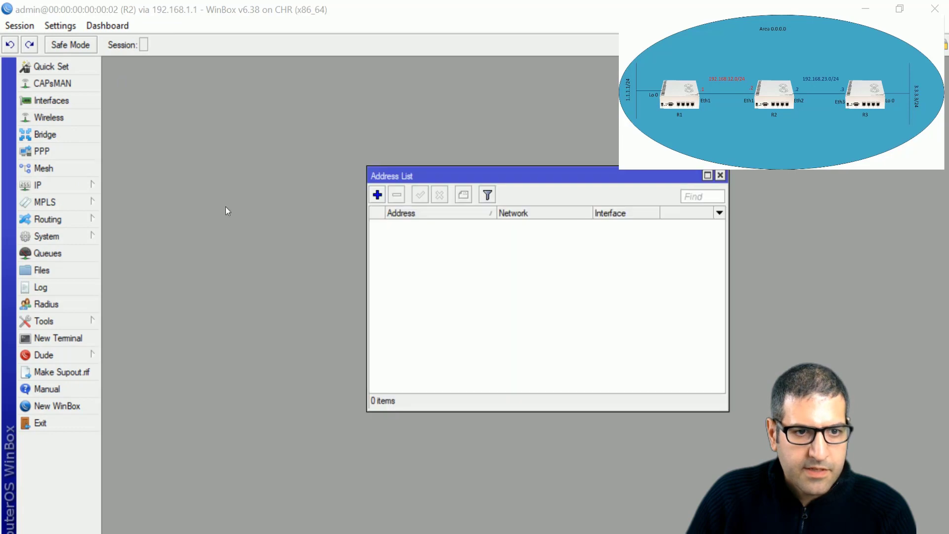
Assign the IP address 192.168.12.2/24 to interface ether1 on R2
left_click(379, 194)
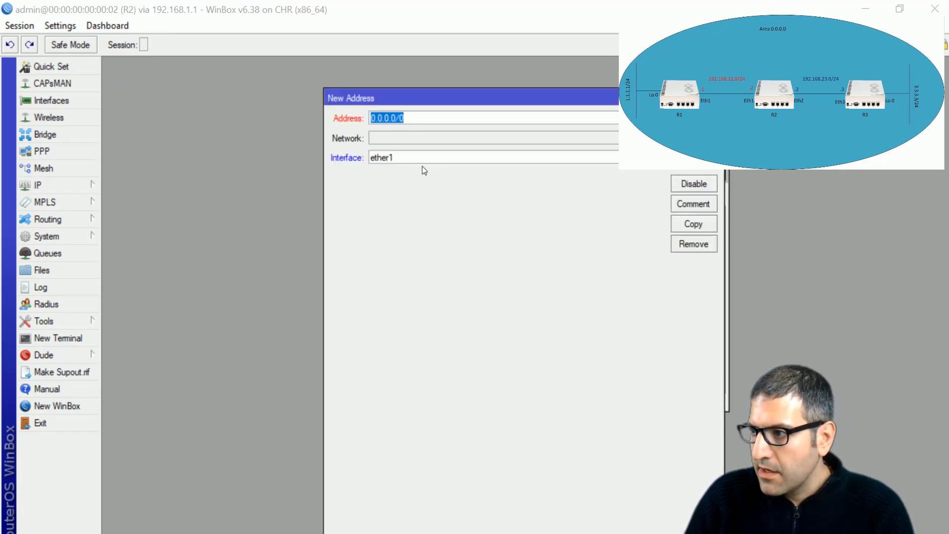
type("192.")
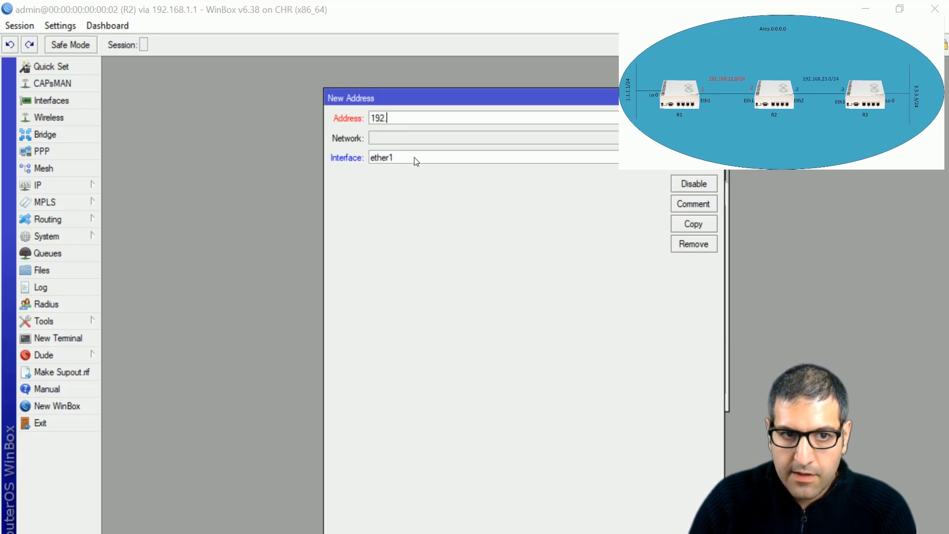
type("168.12.")
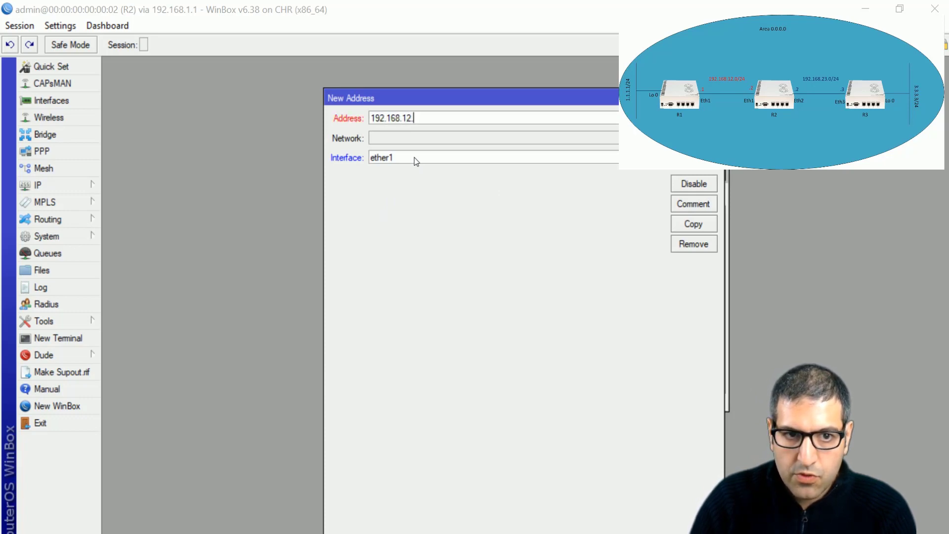
type("2/24")
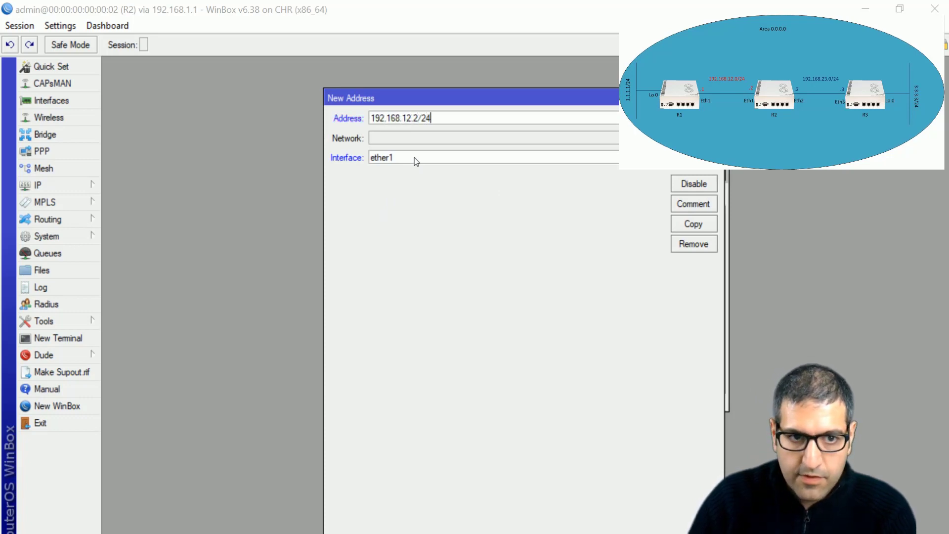
key("Tab")
key("Tab")
left_click(453, 162)
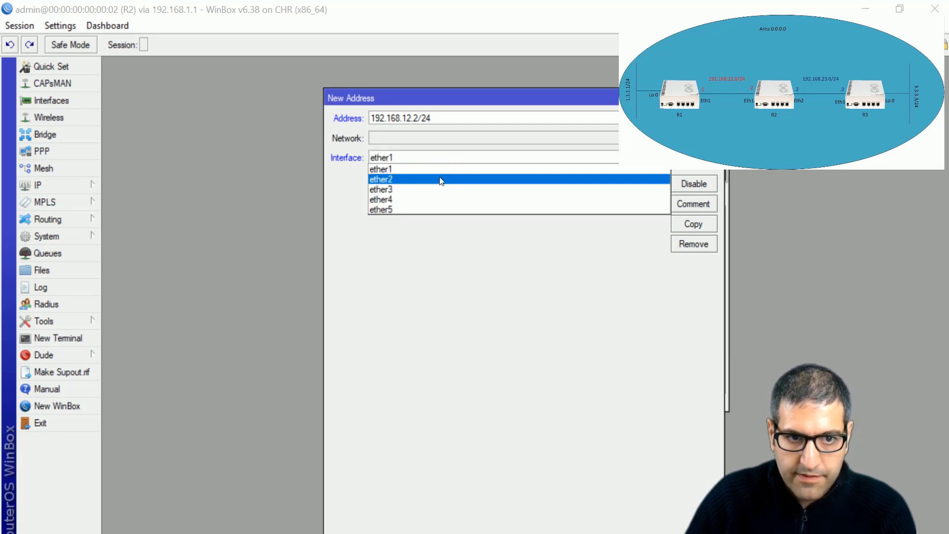
left_click(435, 169)
key("Return")
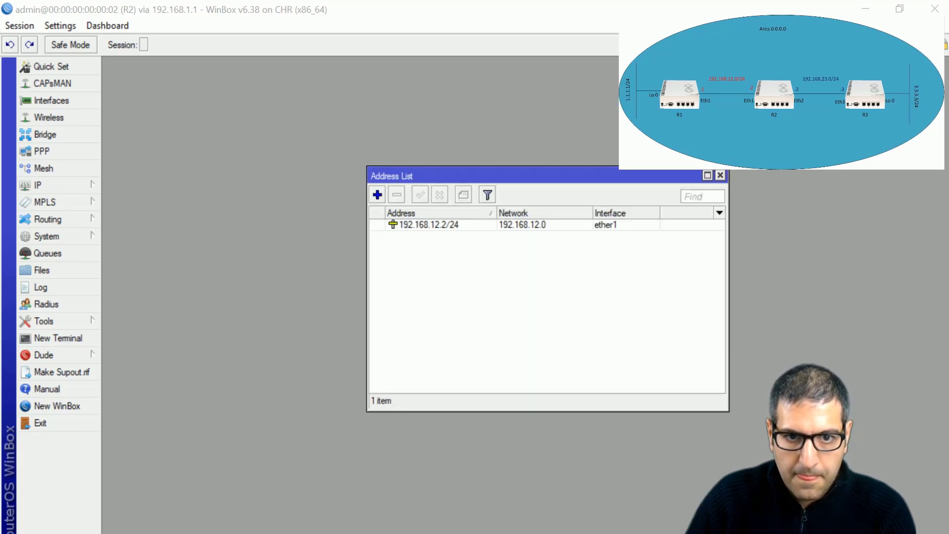
Assign the IP address 192.168.23.2/24 to interface ether2 on R2 and close the address list
left_click(377, 193)
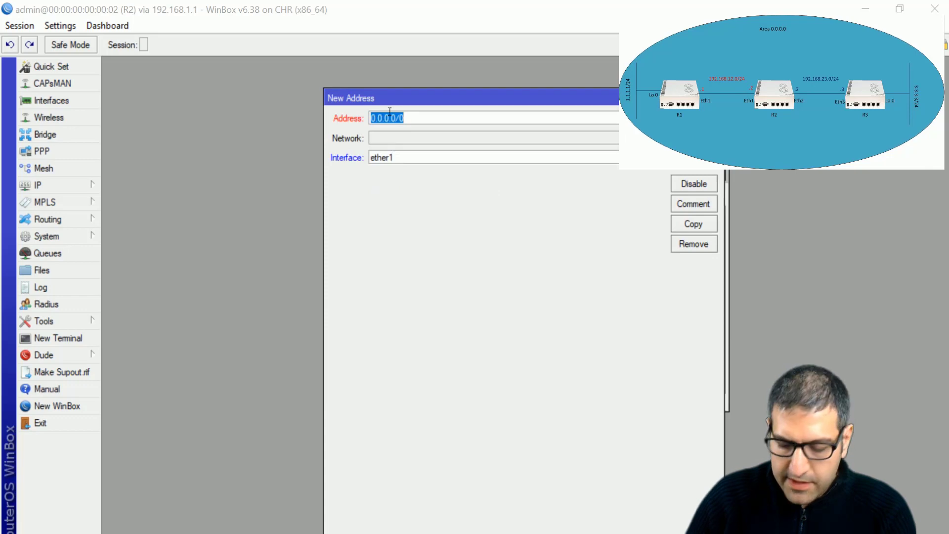
type("192.168.")
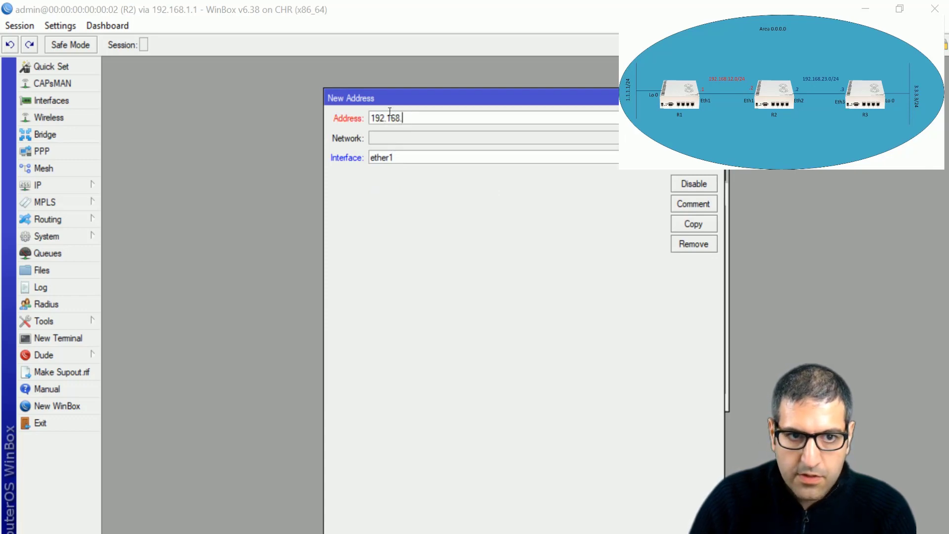
type("23.2")
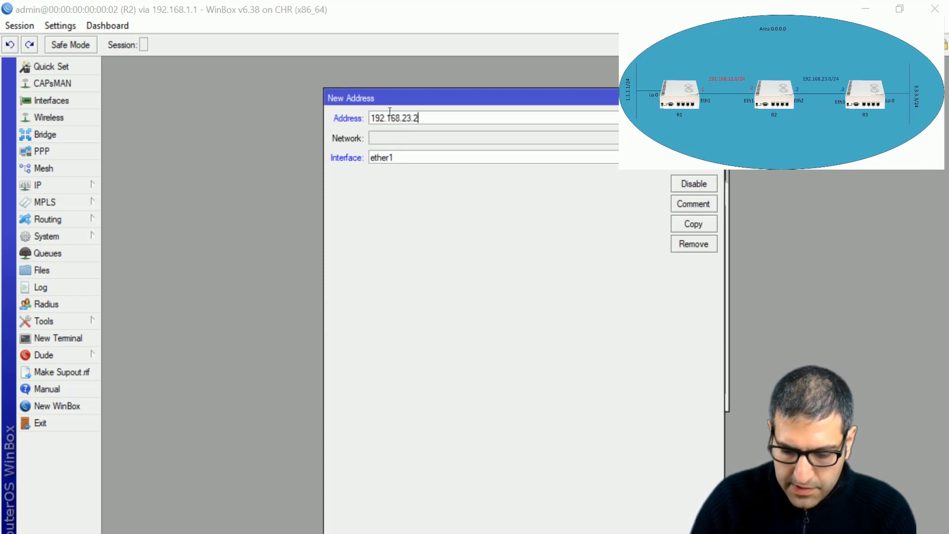
type("/24")
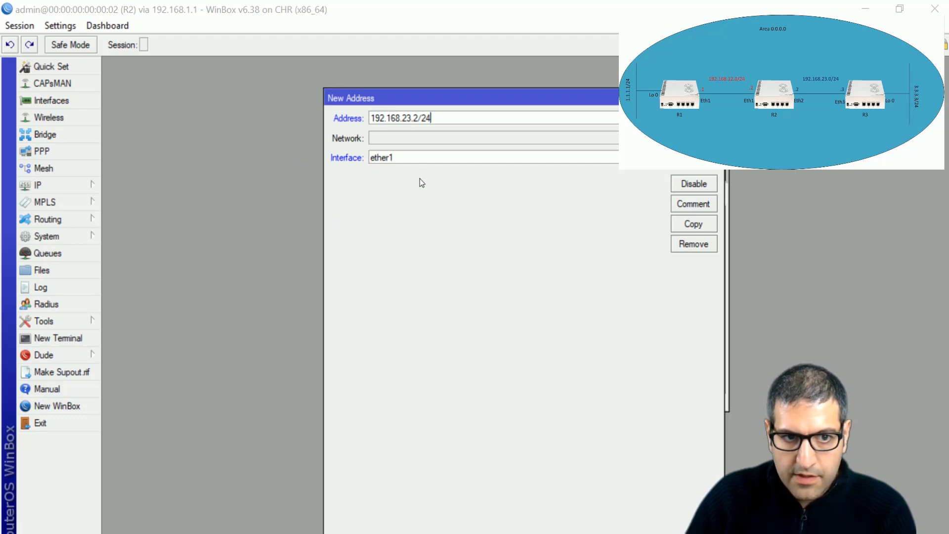
left_click(426, 151)
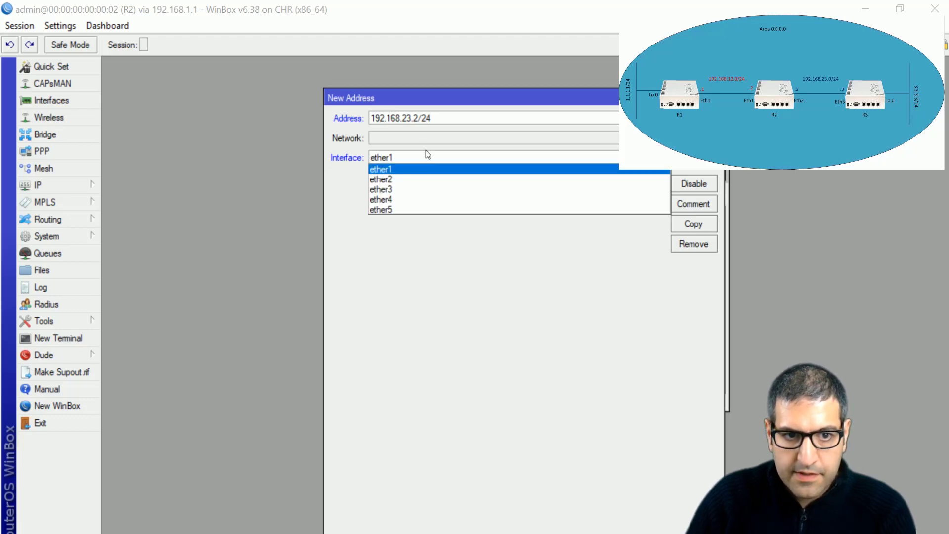
left_click(396, 181)
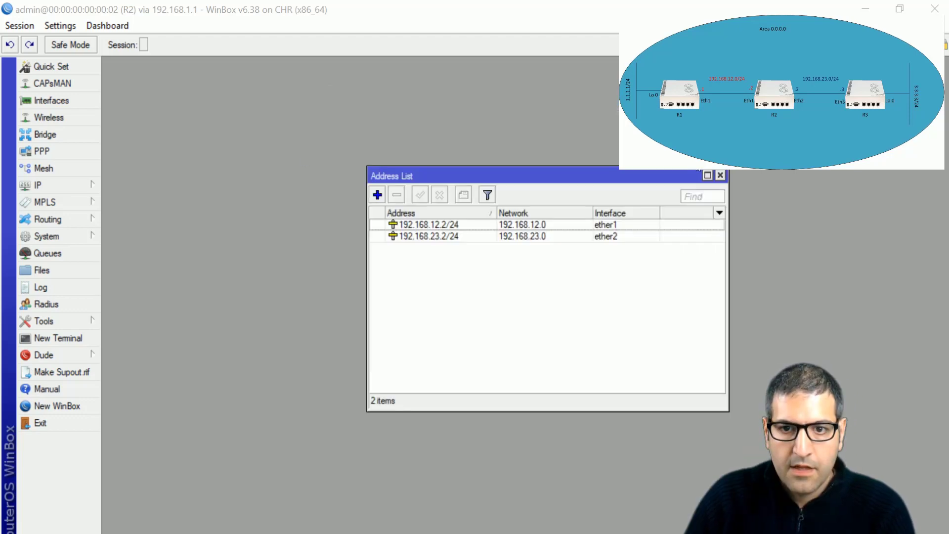
left_click(721, 175)
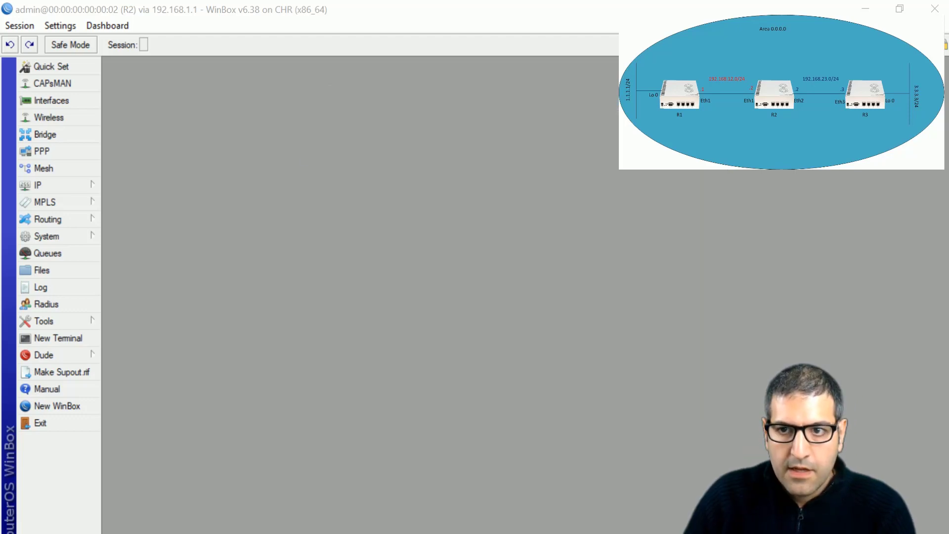
Switch to R3's WinBox session and add a bridge interface with default settings from its interface list
left_click(865, 9)
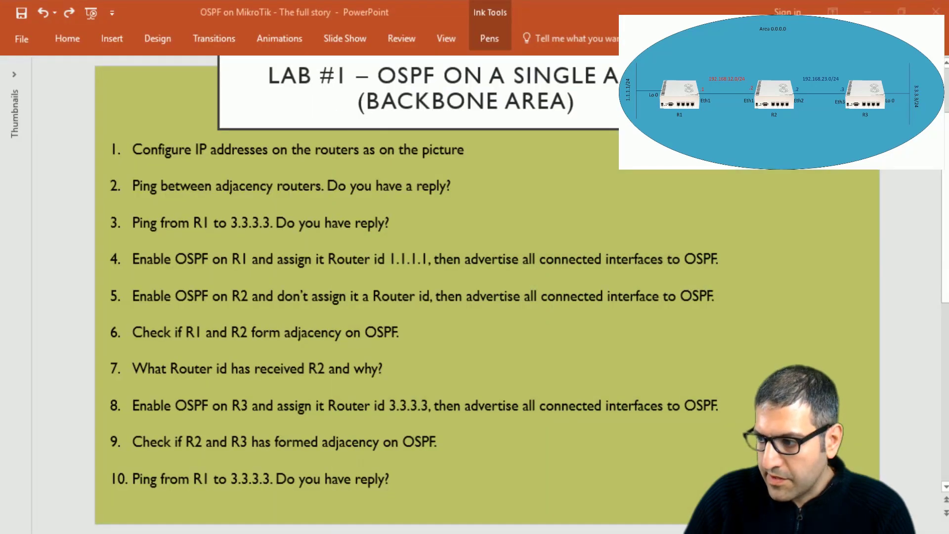
key("alt+Tab")
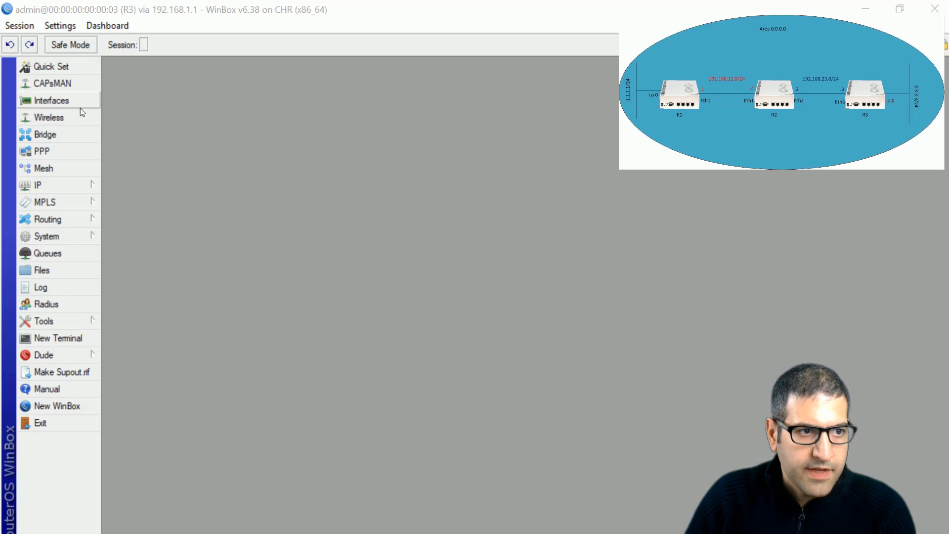
left_click(64, 101)
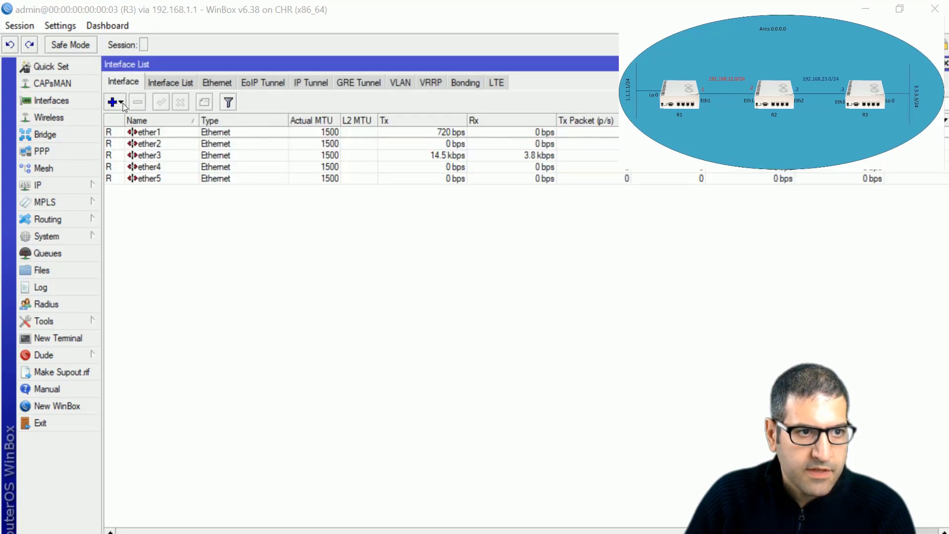
left_click(122, 102)
left_click(150, 223)
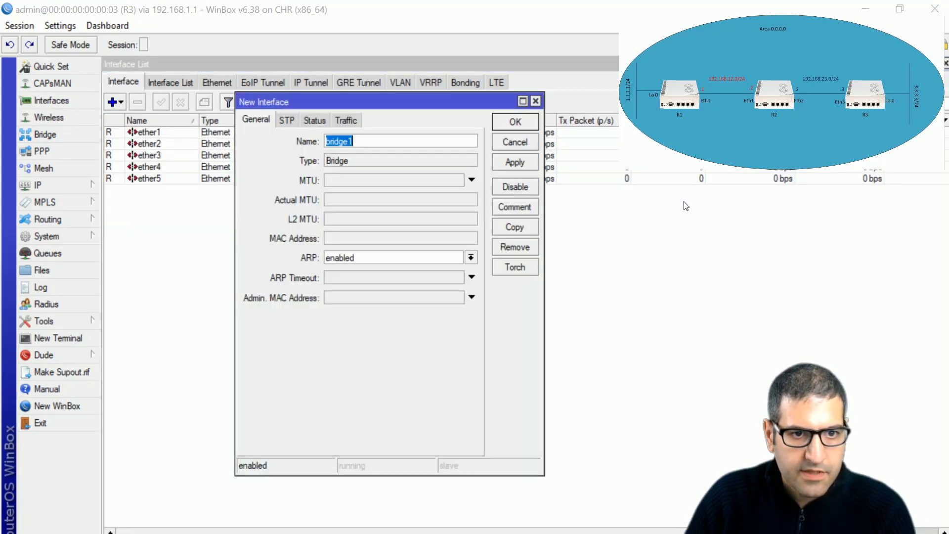
left_click(511, 122)
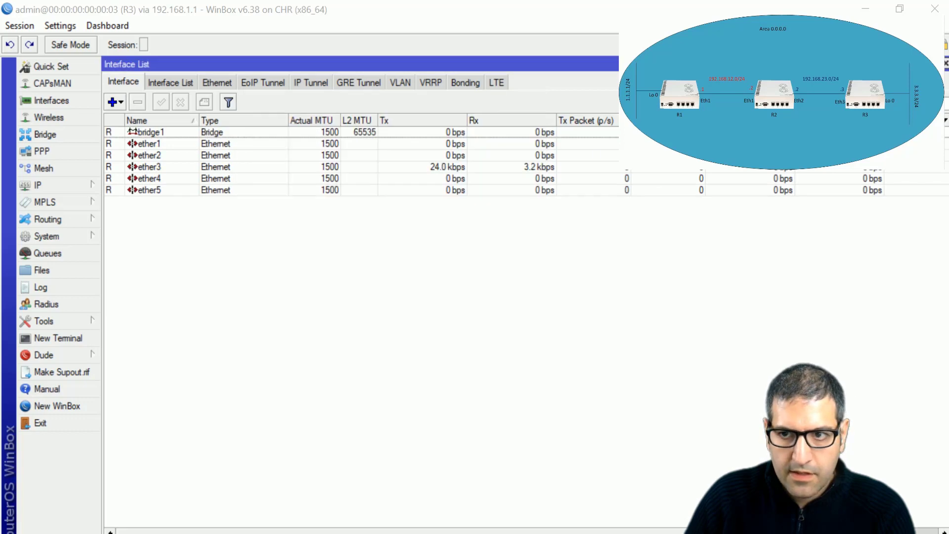
left_click(945, 63)
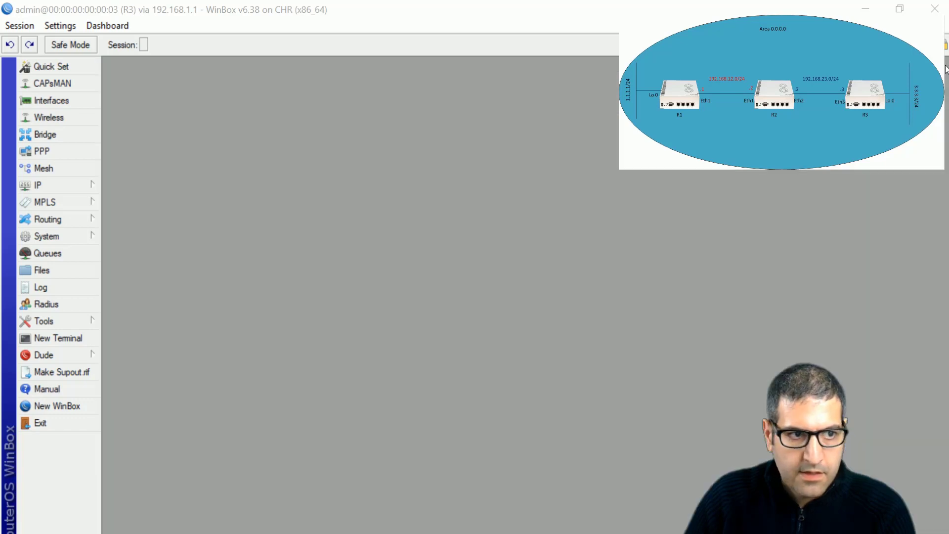
Assign the IP address 3.3.3.3/24 to interface bridge1 on R3
left_click(89, 184)
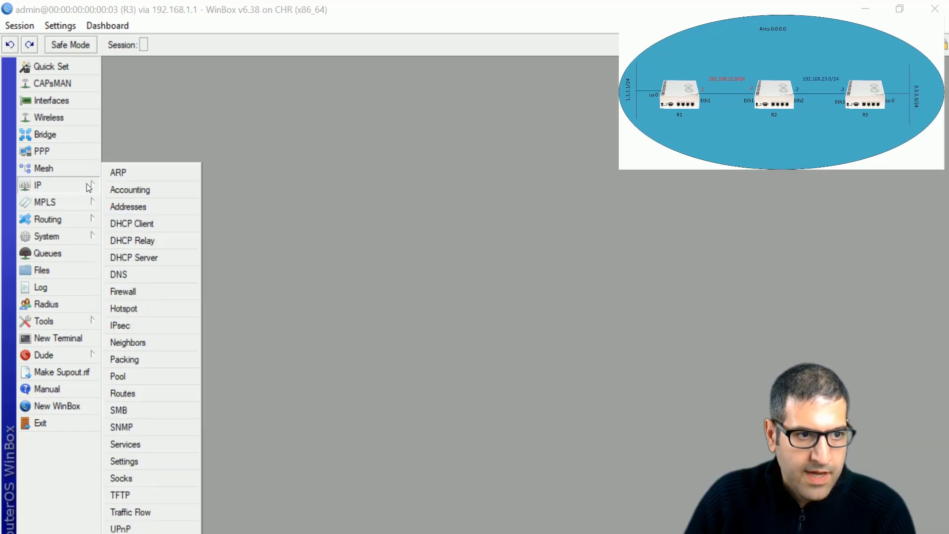
left_click(143, 203)
left_click(378, 196)
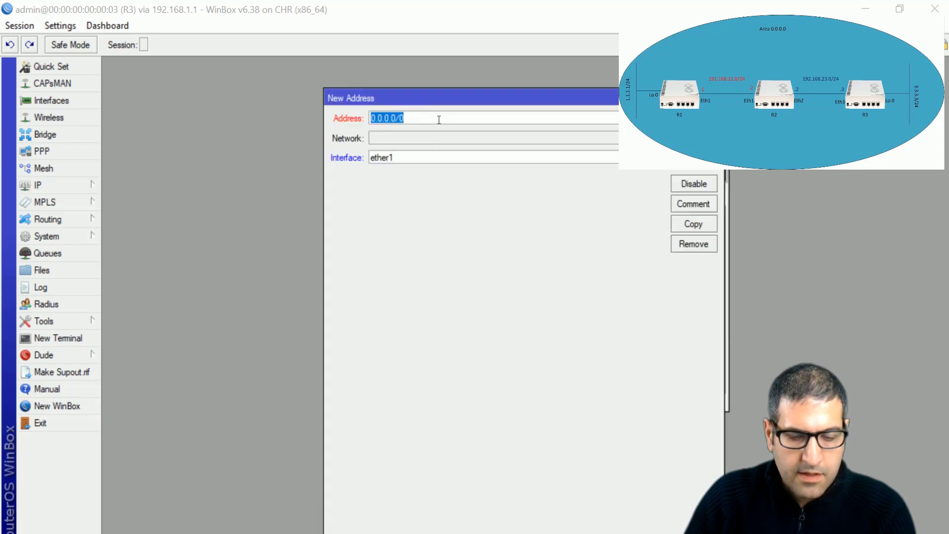
type("3.3.3.3")
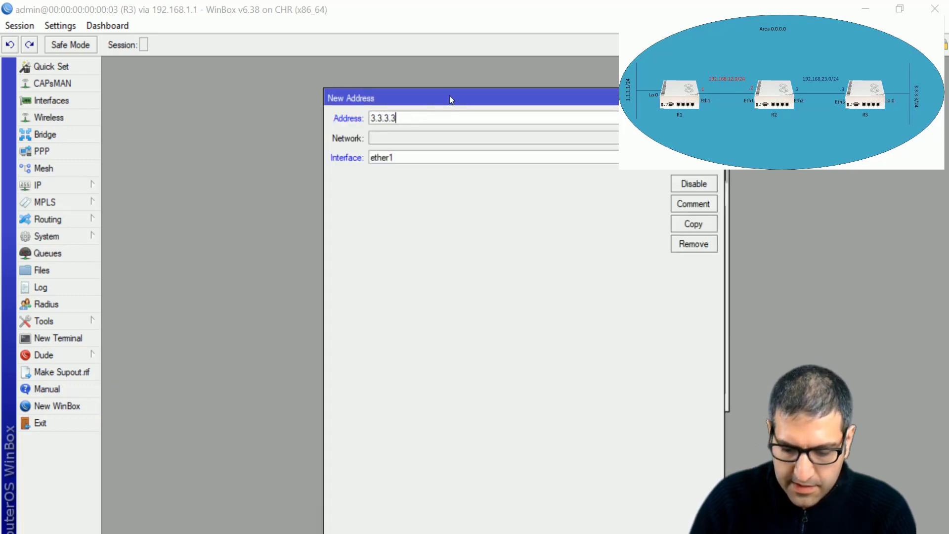
type("/24")
key("Tab")
key("Tab")
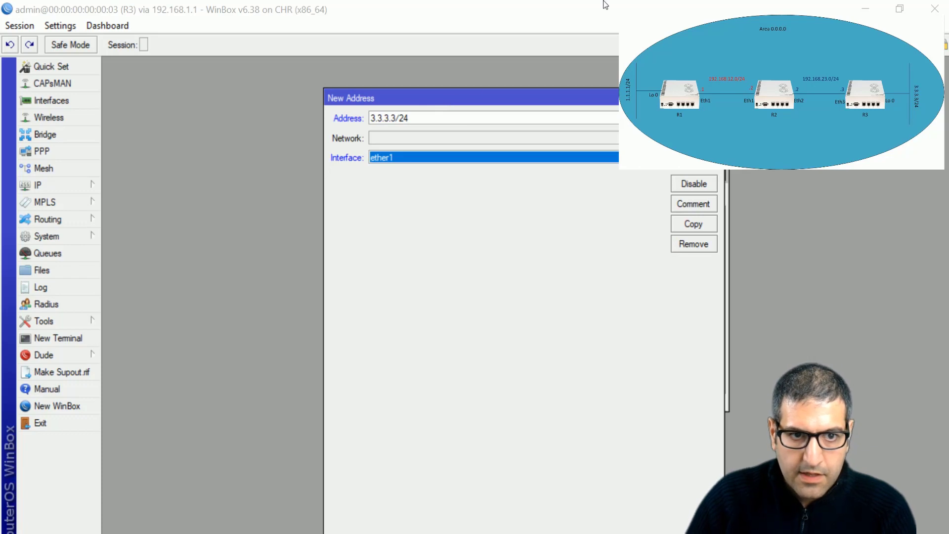
left_click(418, 159)
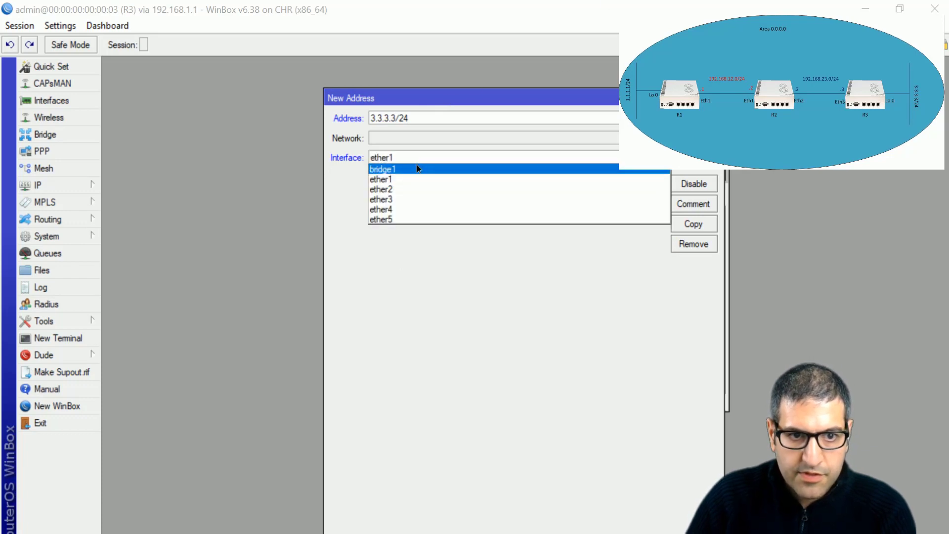
left_click(417, 167)
key("Return")
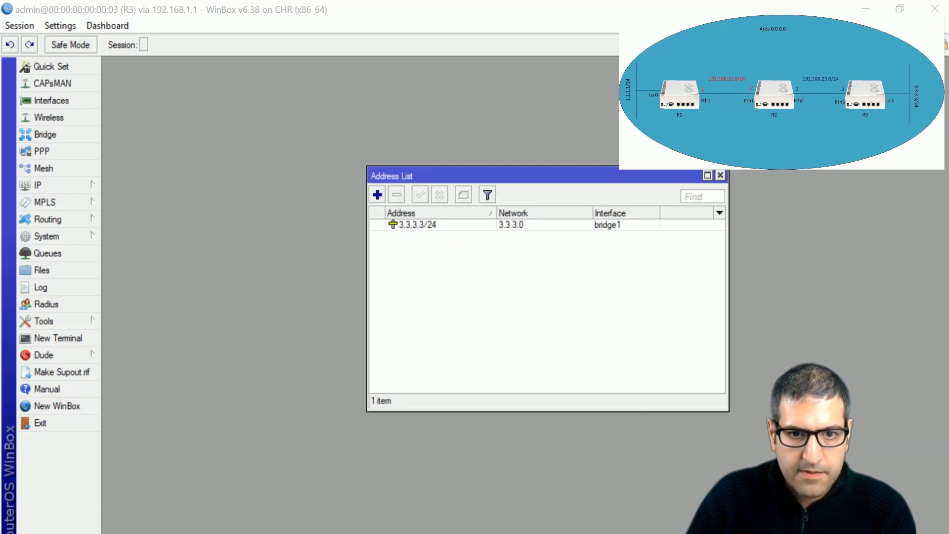
Assign the IP address 192.168.23.3/24 to interface ether3 on R3
left_click(378, 195)
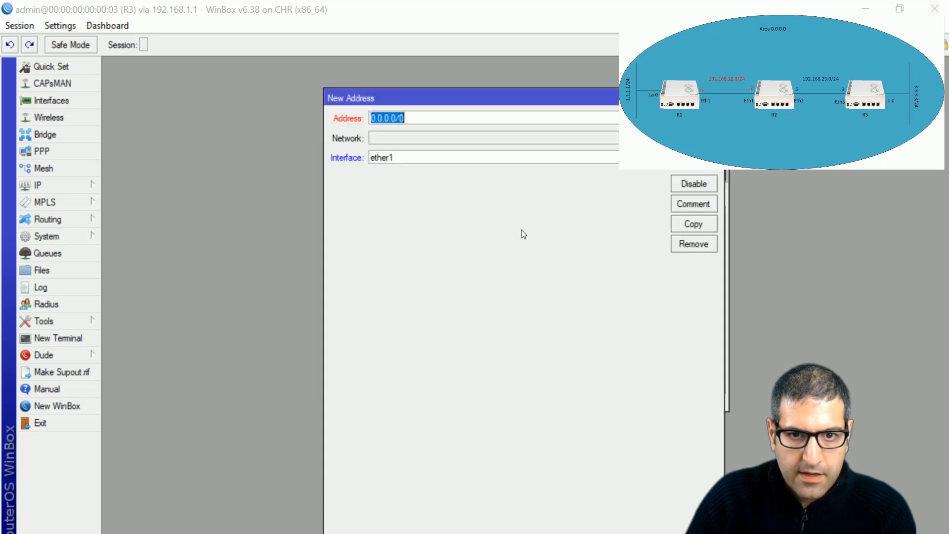
type("192.168.")
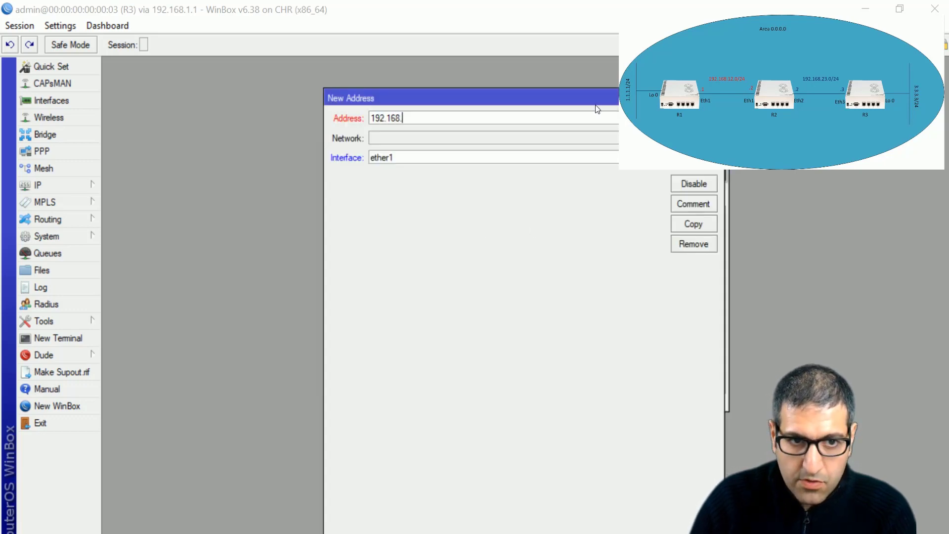
type("23.3")
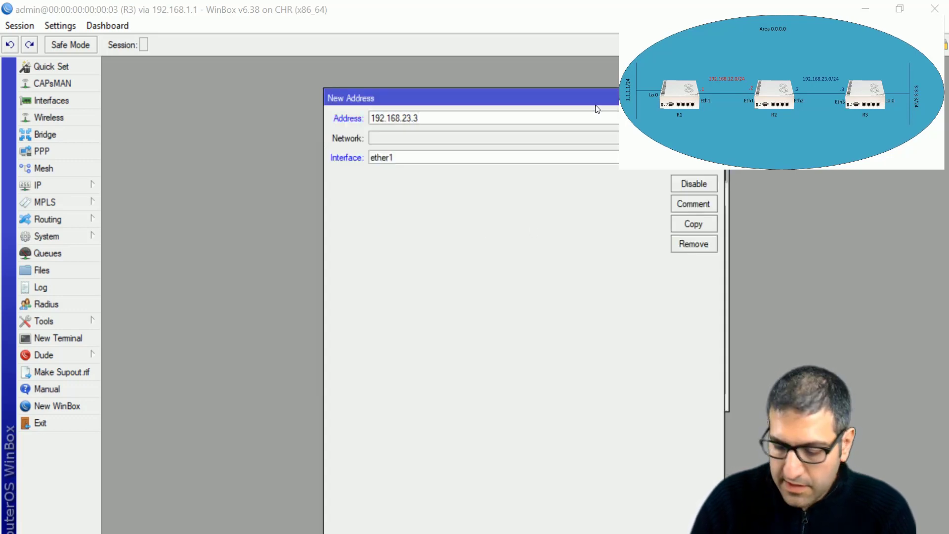
type("/24")
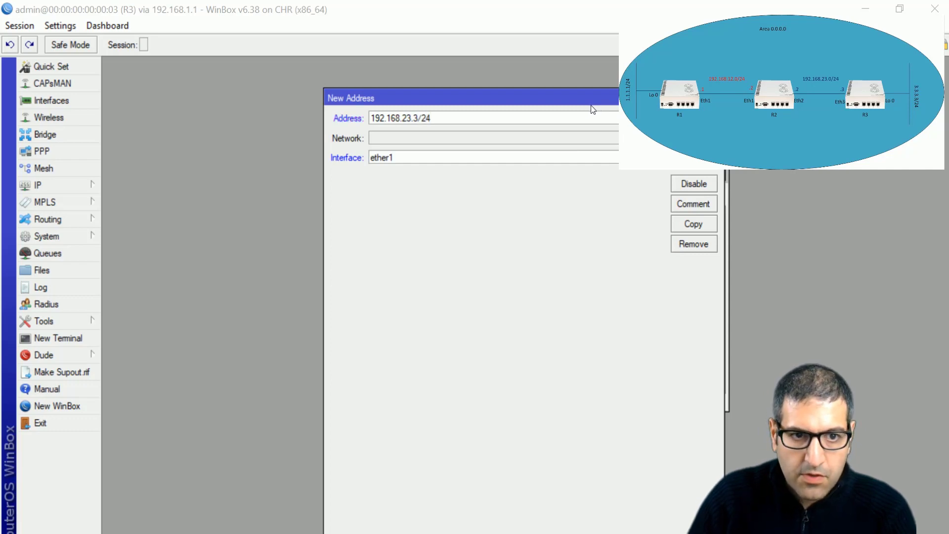
left_click(554, 161)
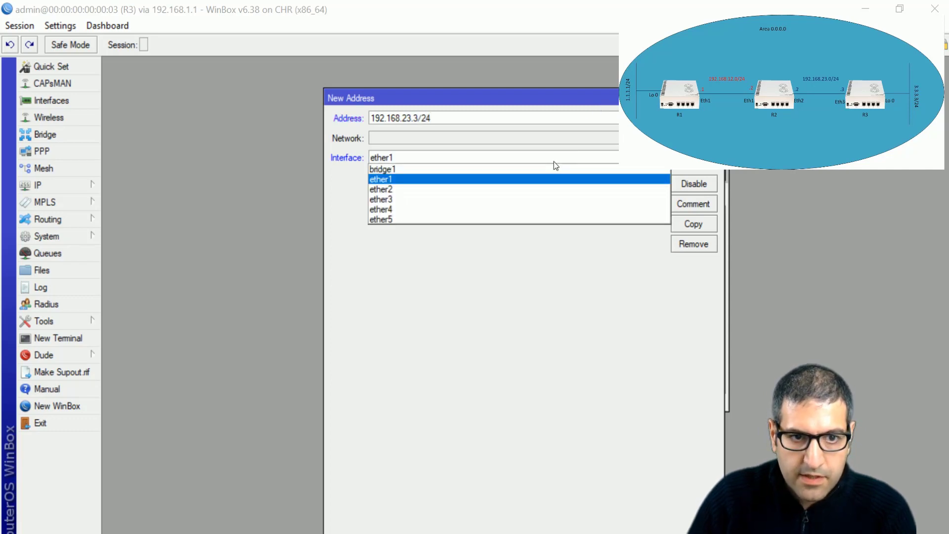
left_click(514, 200)
left_click(694, 119)
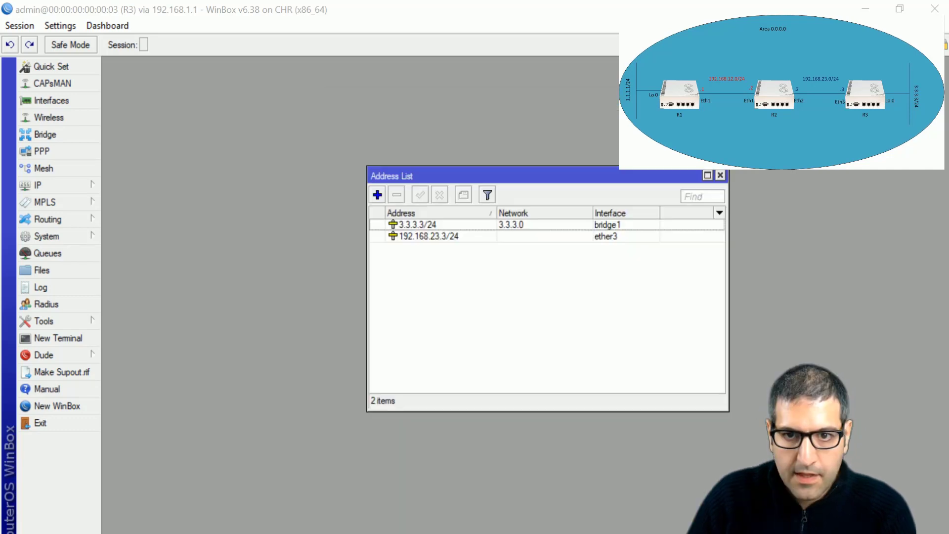
Close R3's address list, then tick off task 1 on the PowerPoint lab slide with the red pen and minimize PowerPoint
left_click(720, 176)
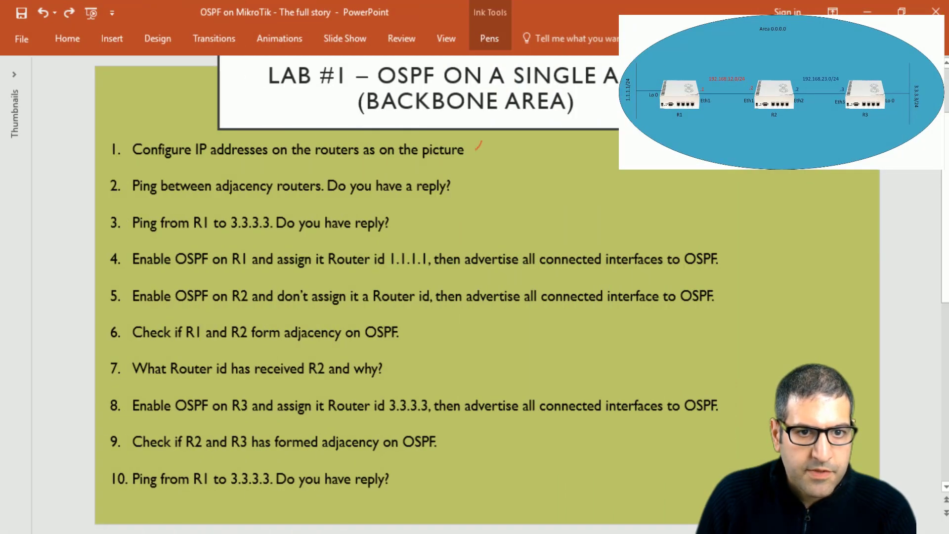
left_click_drag(477, 148, 509, 144)
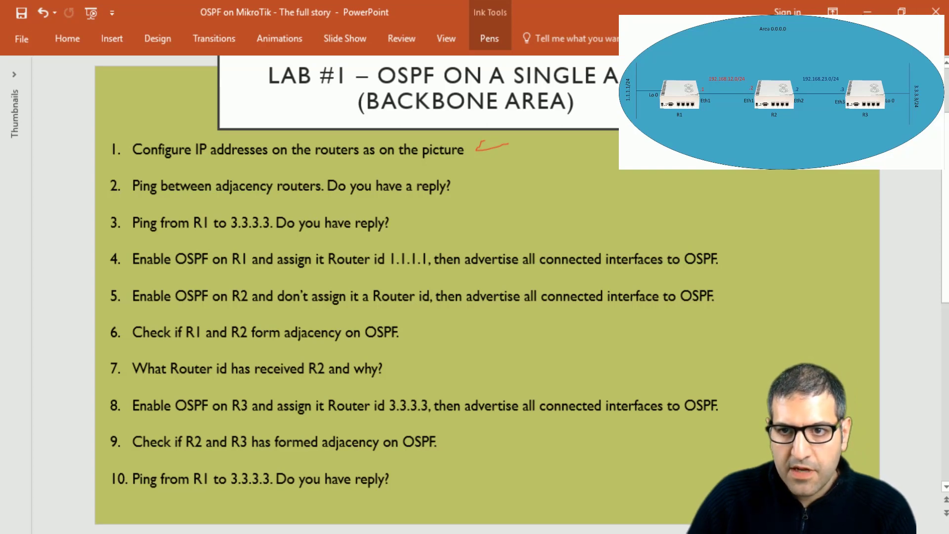
left_click(863, 10)
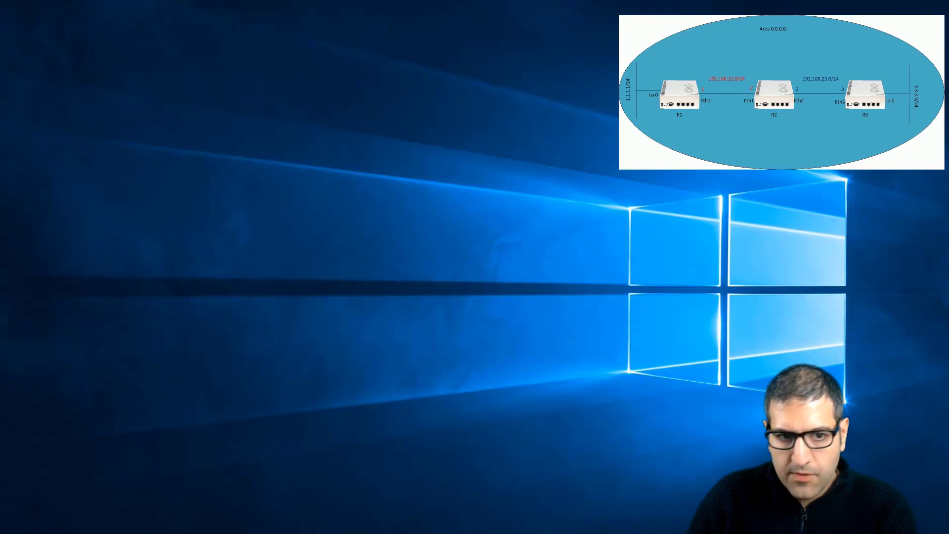
Switch to R1's WinBox session, ping 192.168.12.2 from a new terminal and stop the ping after a few packets
key("alt+Tab")
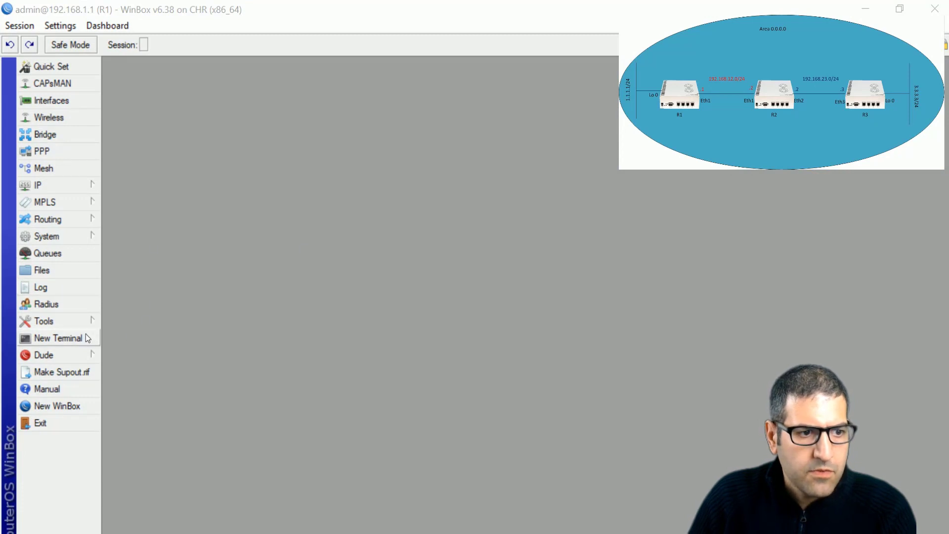
left_click(68, 337)
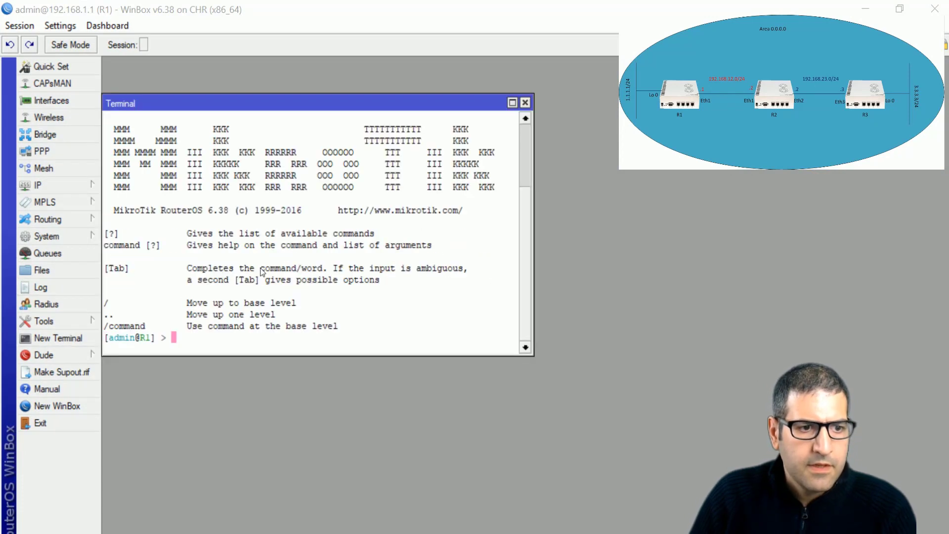
type("pi")
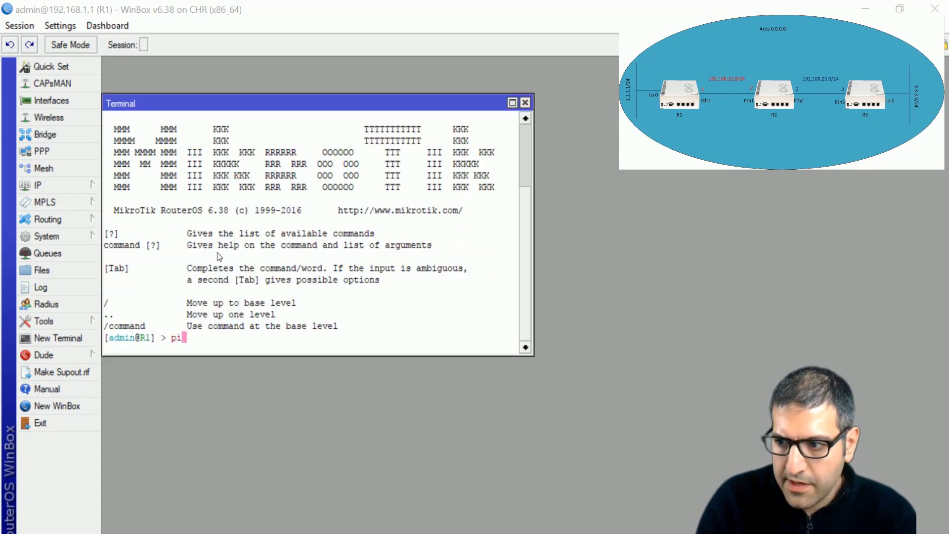
type("ng 192")
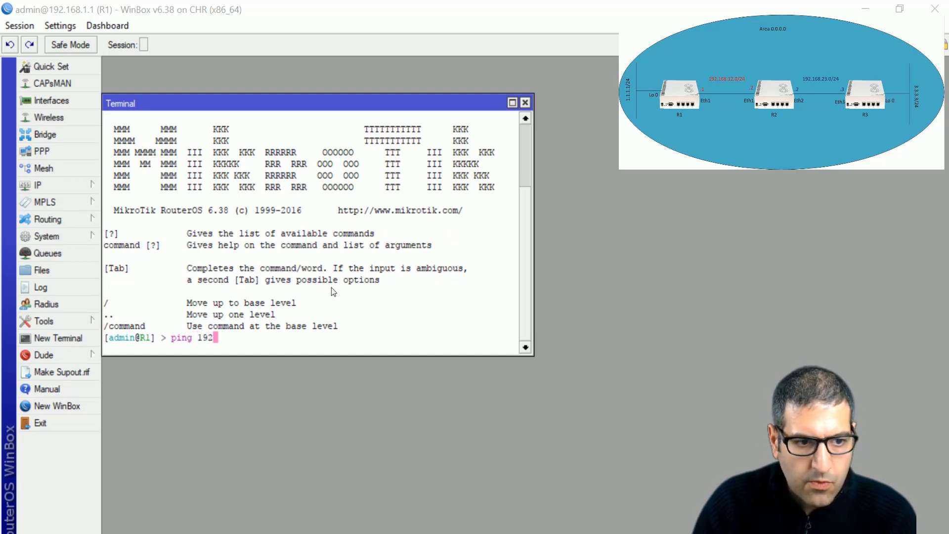
type(".168.12.2")
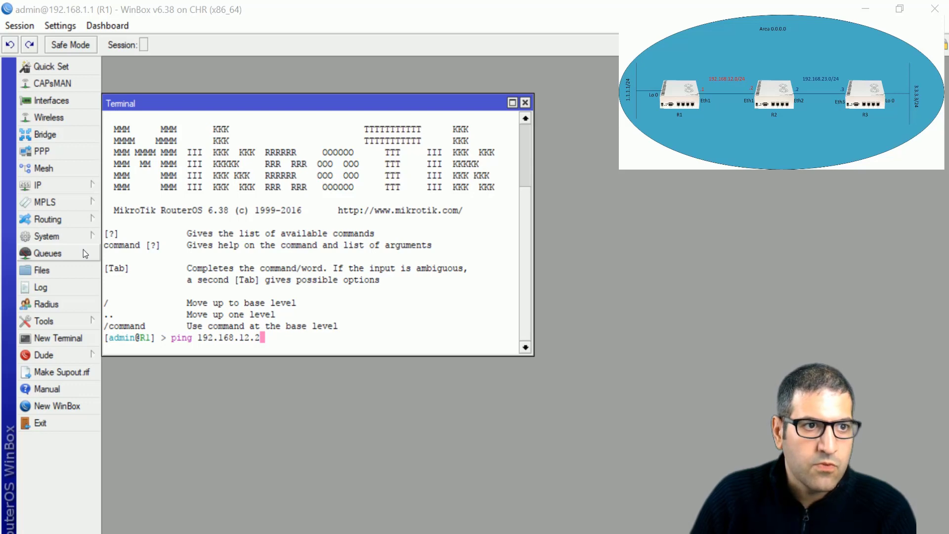
key("Return")
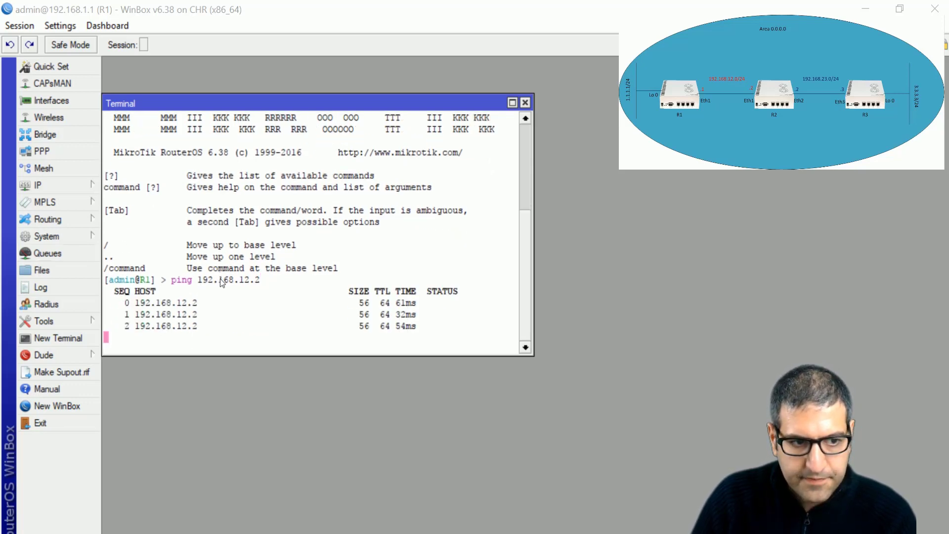
key("ctrl+c")
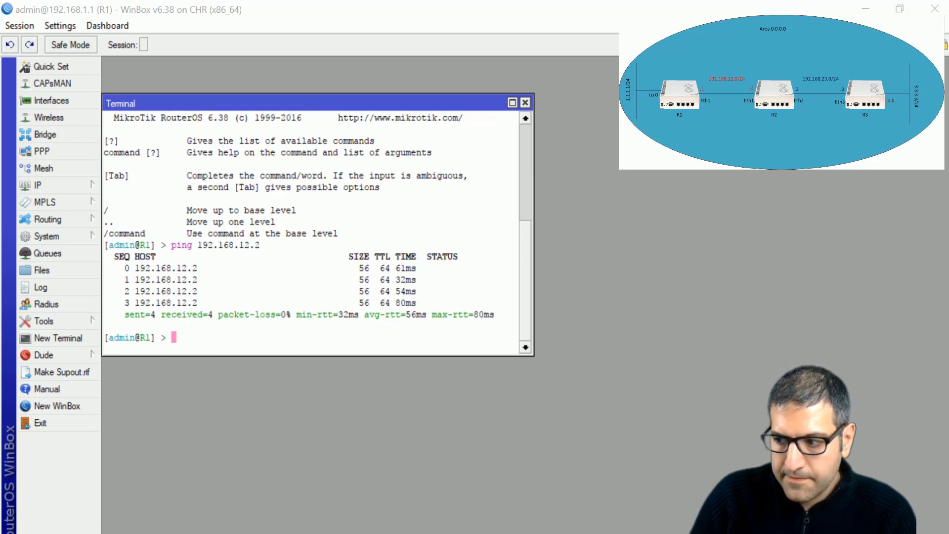
Ping 192.168.23.3 from a new terminal in R2's WinBox session, stop it, and tick off task 2 on the PowerPoint slide
key("alt+Tab")
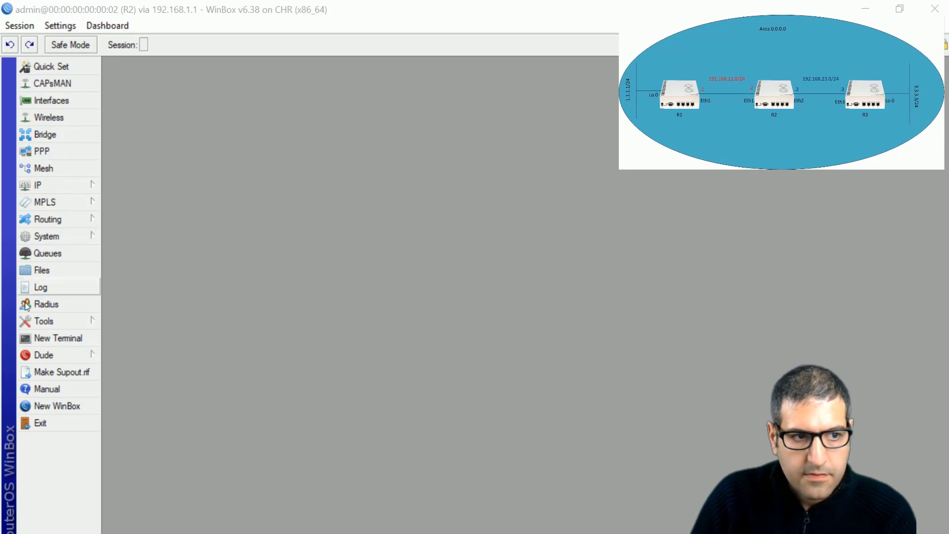
left_click(60, 342)
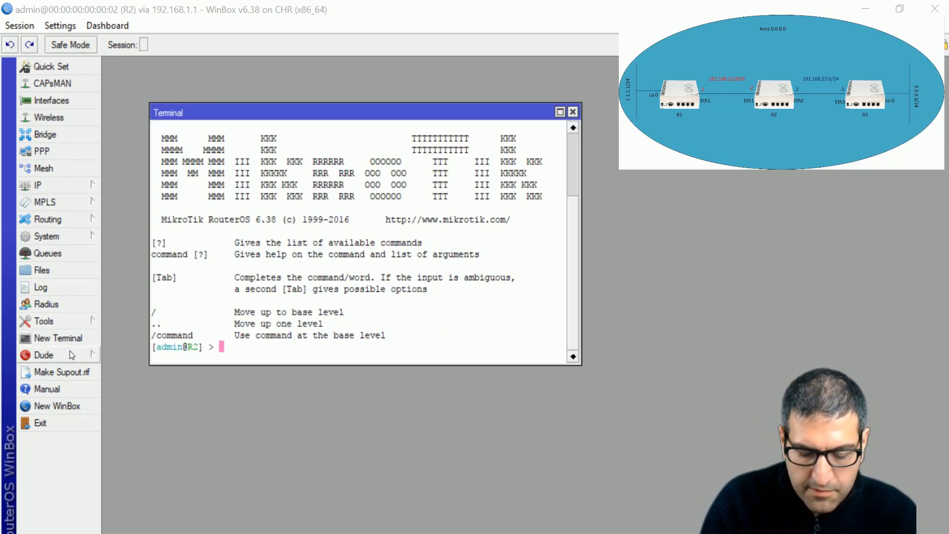
type("ping ")
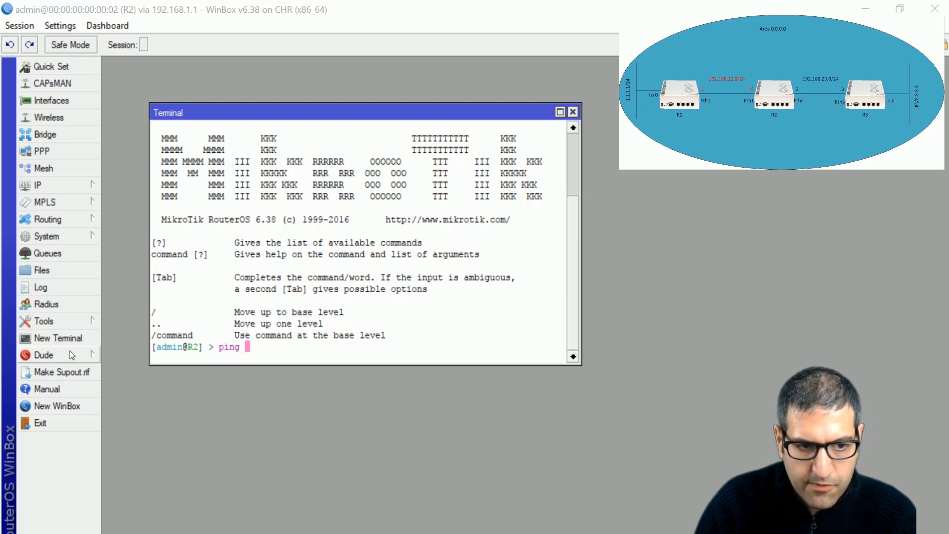
type("192.168.")
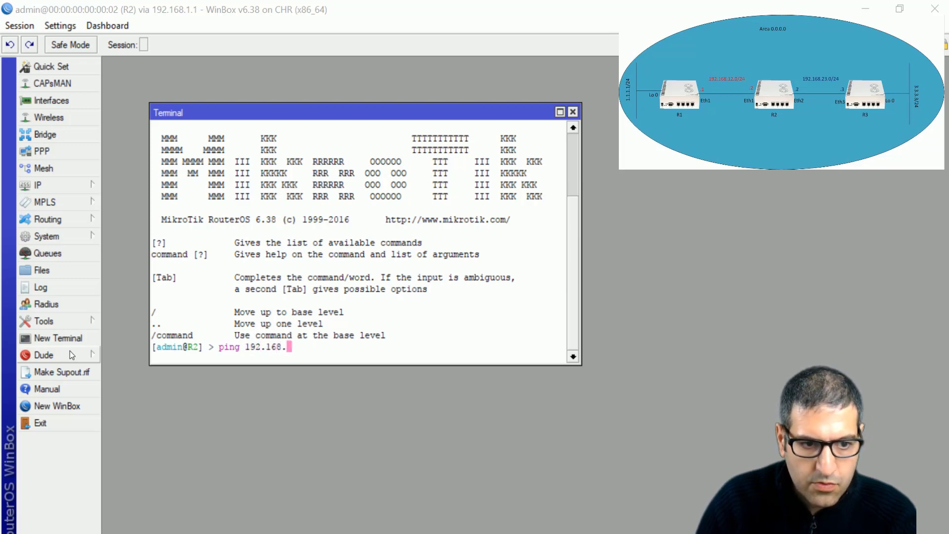
type("23.3")
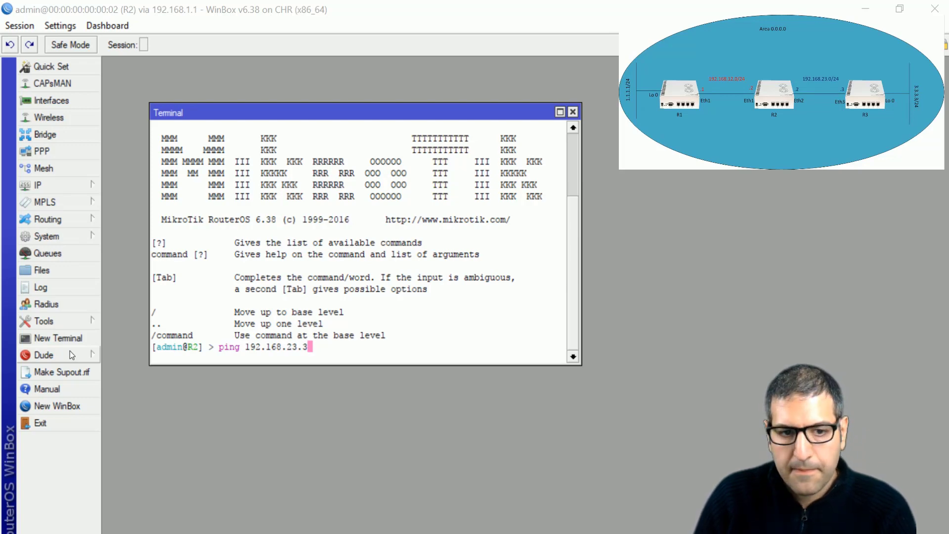
key("Return")
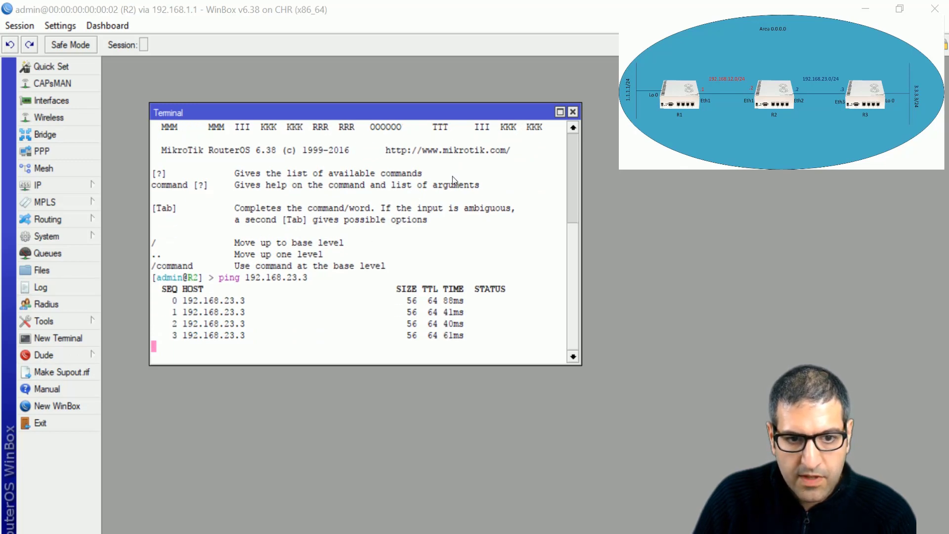
key("ctrl+c")
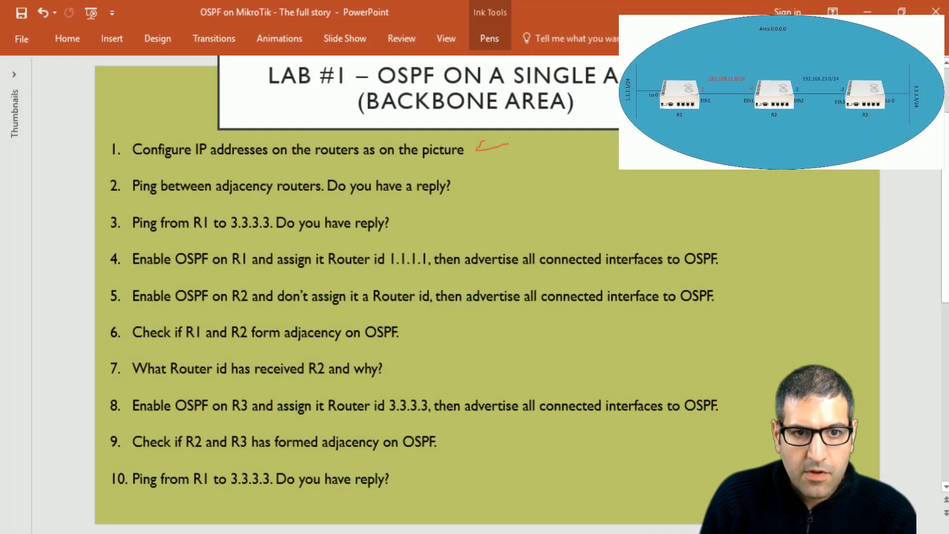
left_click_drag(468, 186, 504, 175)
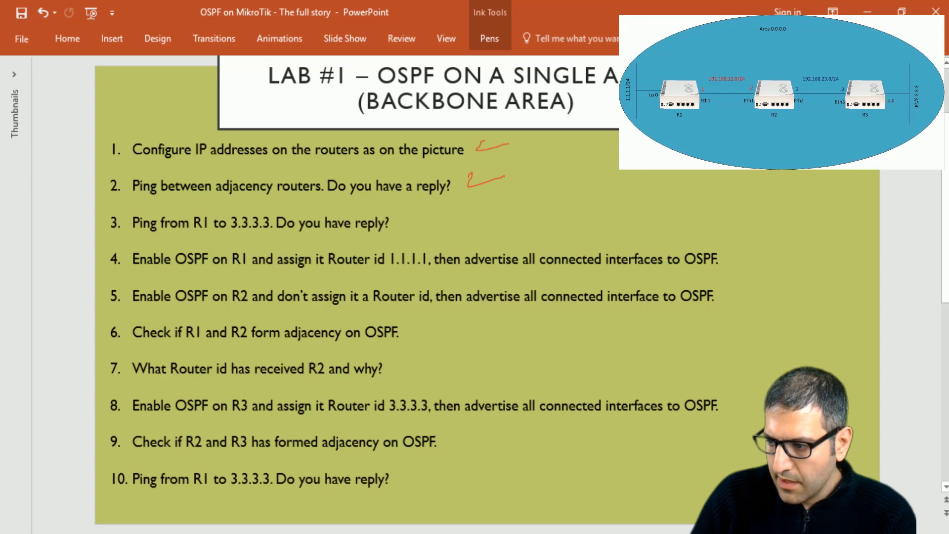
Ping 3.3.3.3 from R1's terminal, marking the 3.3.3.3/24 network with a short red stroke on the Paint diagram, and stop the ping
key("alt+Tab")
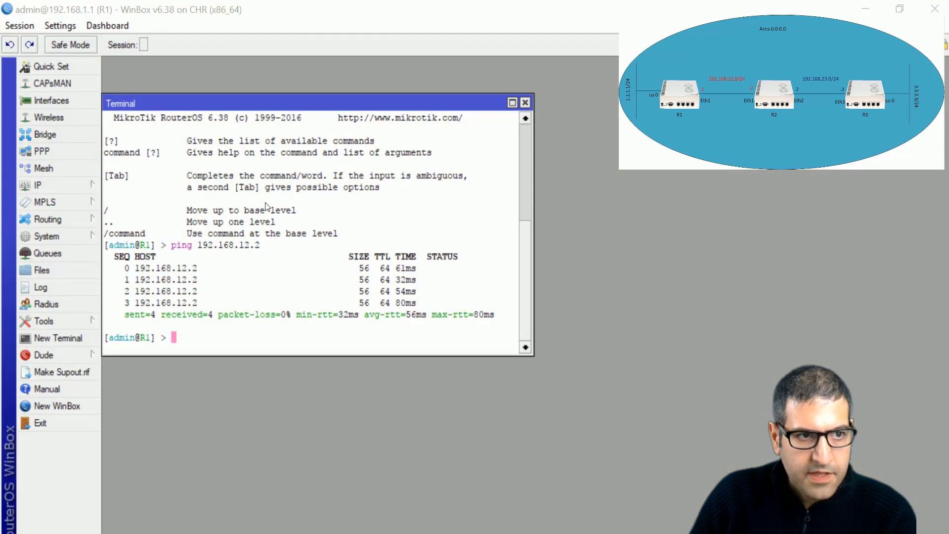
type("ping 3.3.3.3")
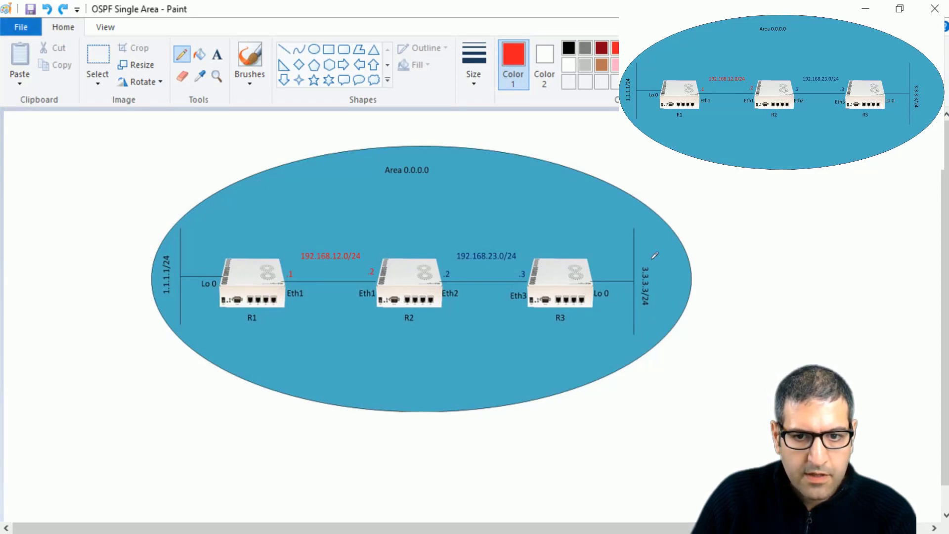
left_click_drag(652, 258, 651, 245)
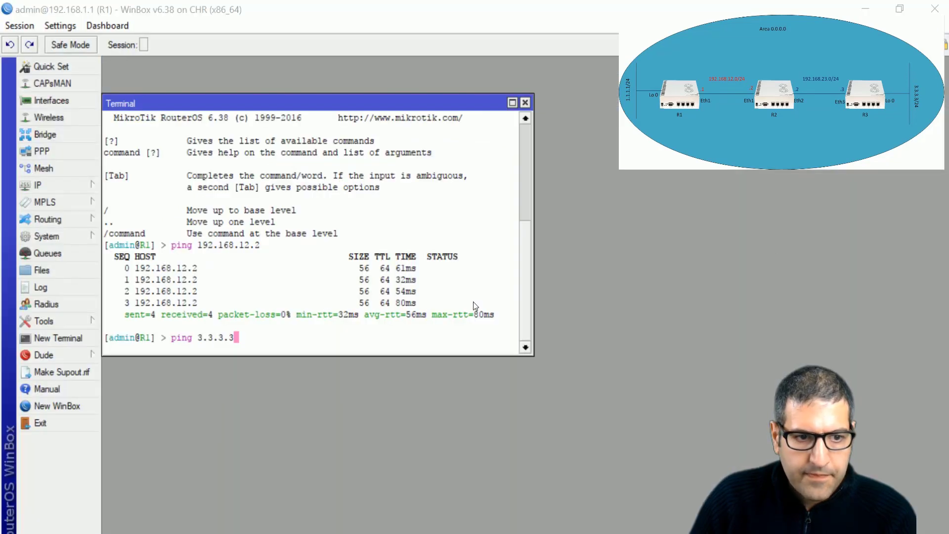
key("Return")
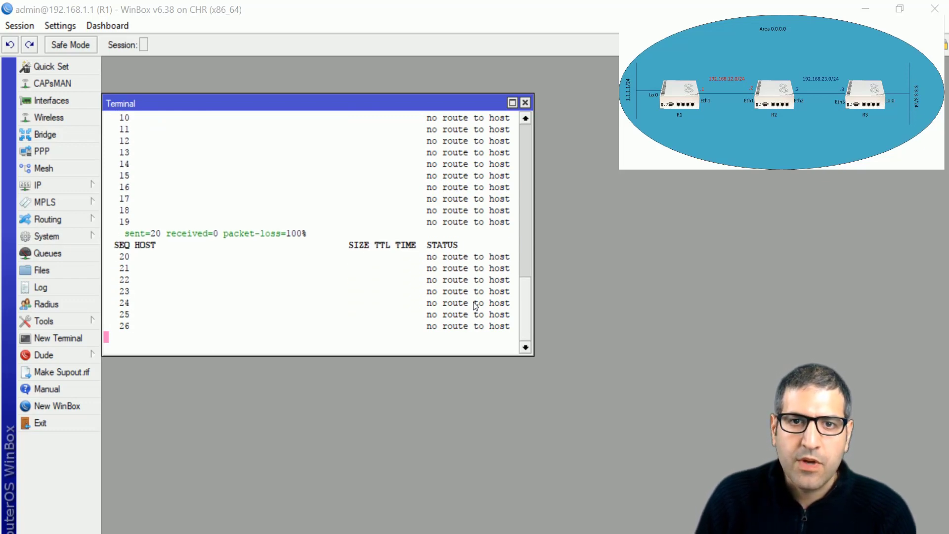
key("ctrl+c")
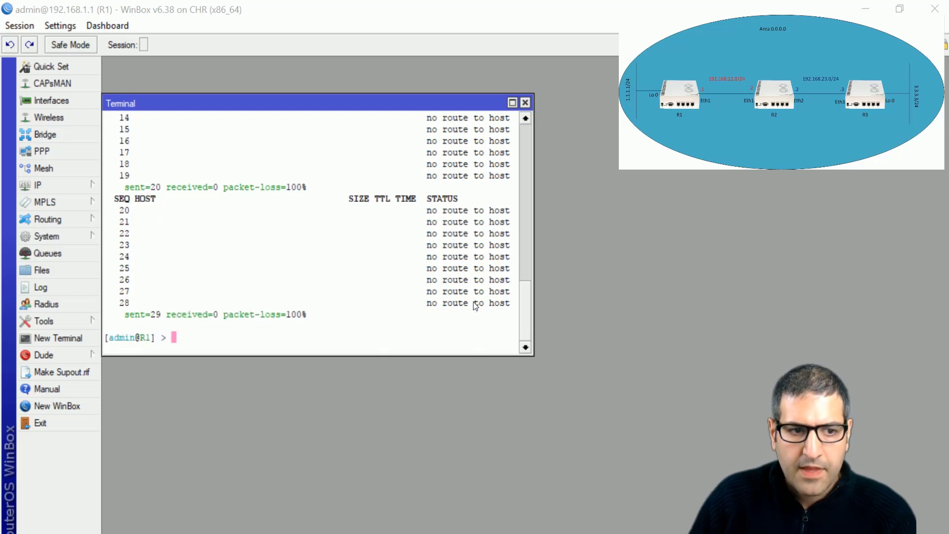
Close R1's terminal and tick off task 3 on the PowerPoint lab slide
left_click(525, 103)
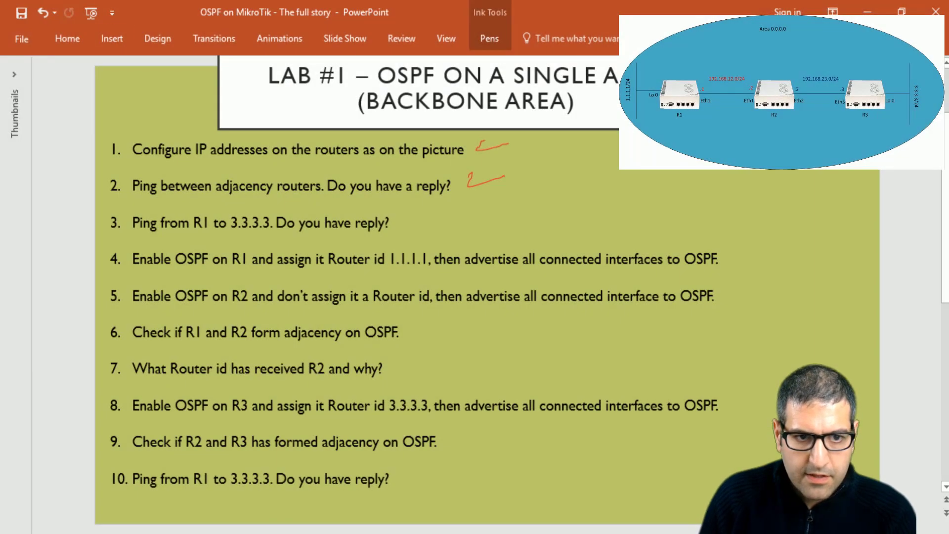
mouse_move(414, 210)
left_mouse_down()
mouse_move(407, 218)
mouse_move(443, 211)
left_mouse_up()
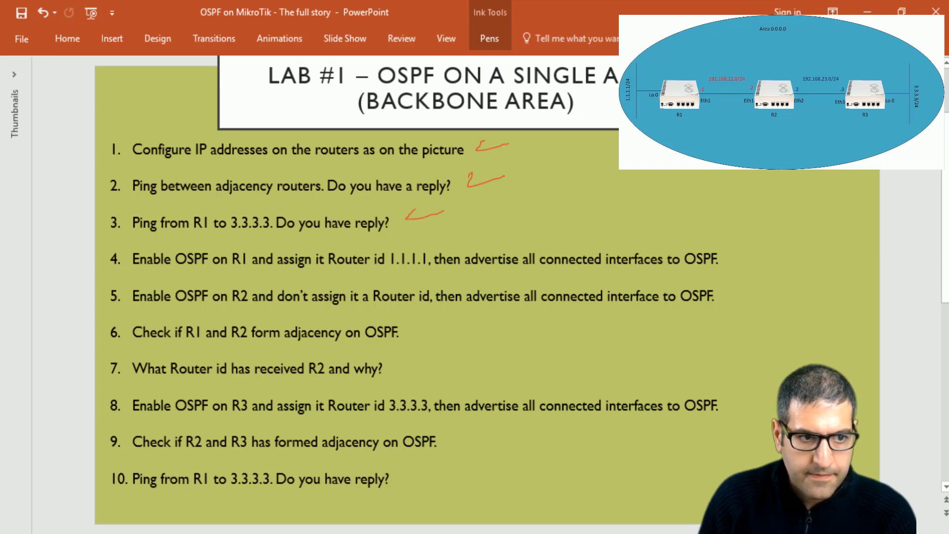
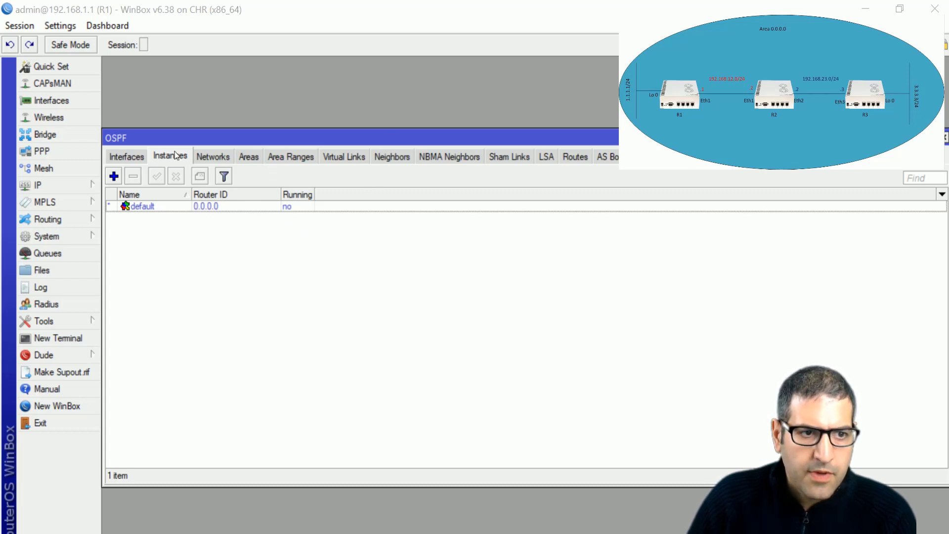
Add an OSPF instance on R1 with the default name ospf1 and router ID 1.1.1.1
left_click(114, 176)
left_click_drag(448, 176, 420, 173)
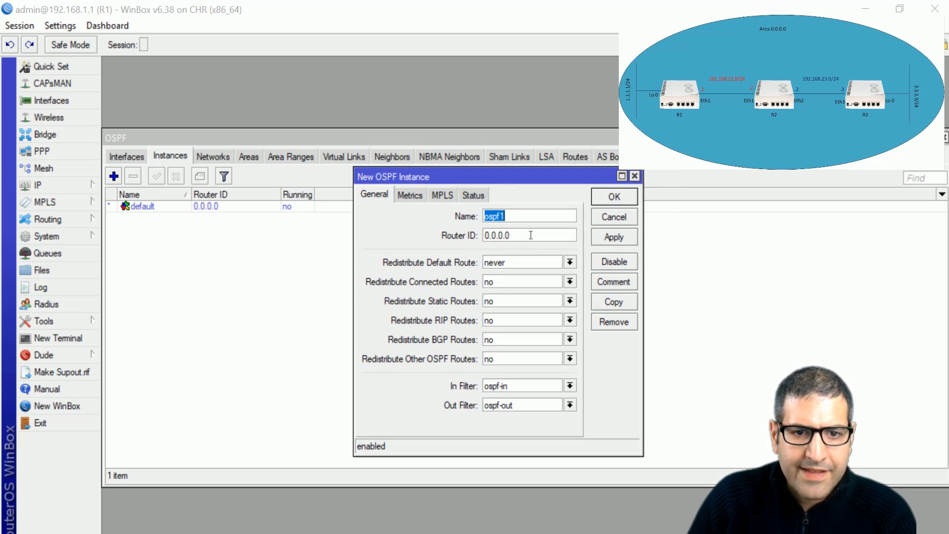
key("Tab")
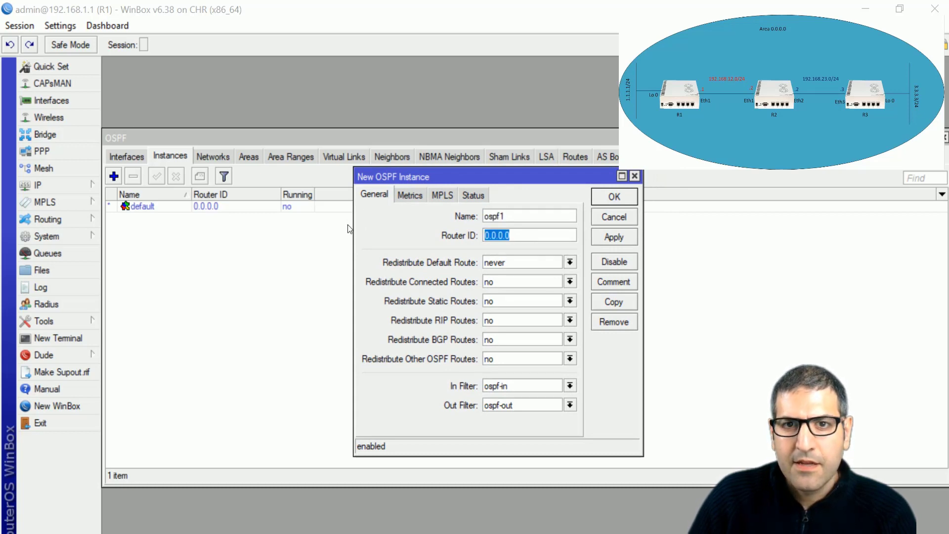
type("1")
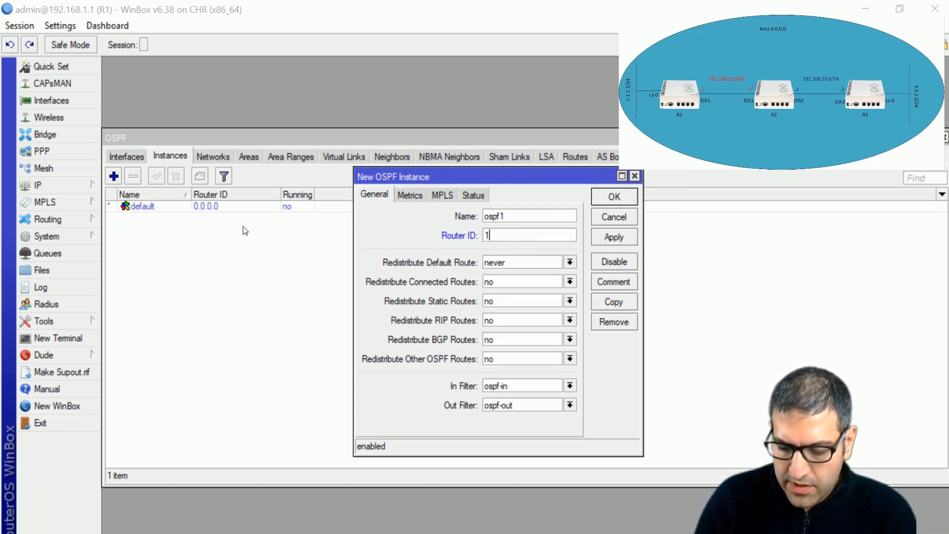
type(".1.1.1")
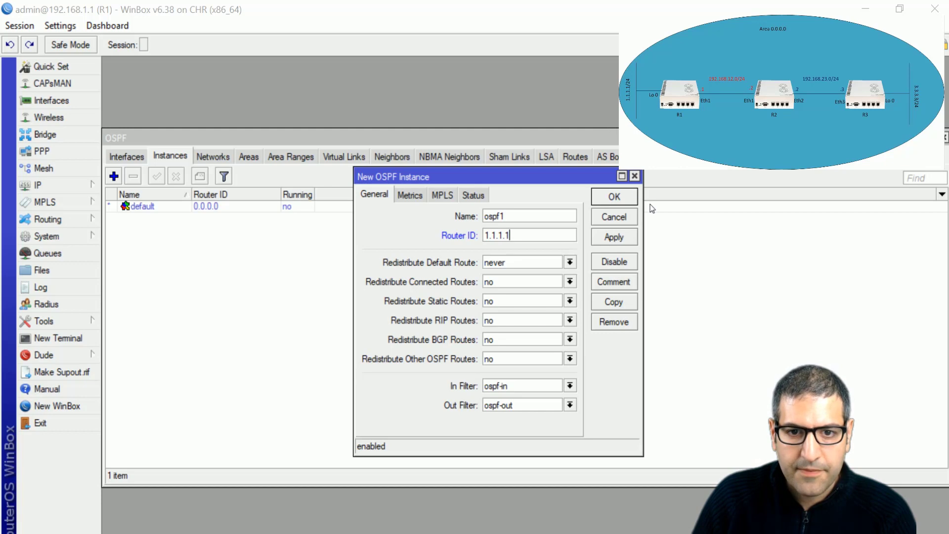
left_click(630, 198)
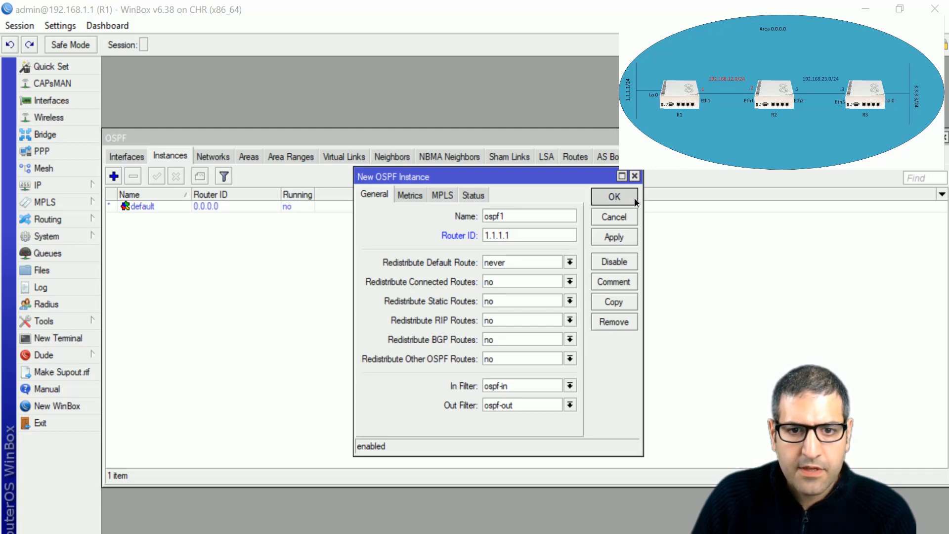
left_click(628, 198)
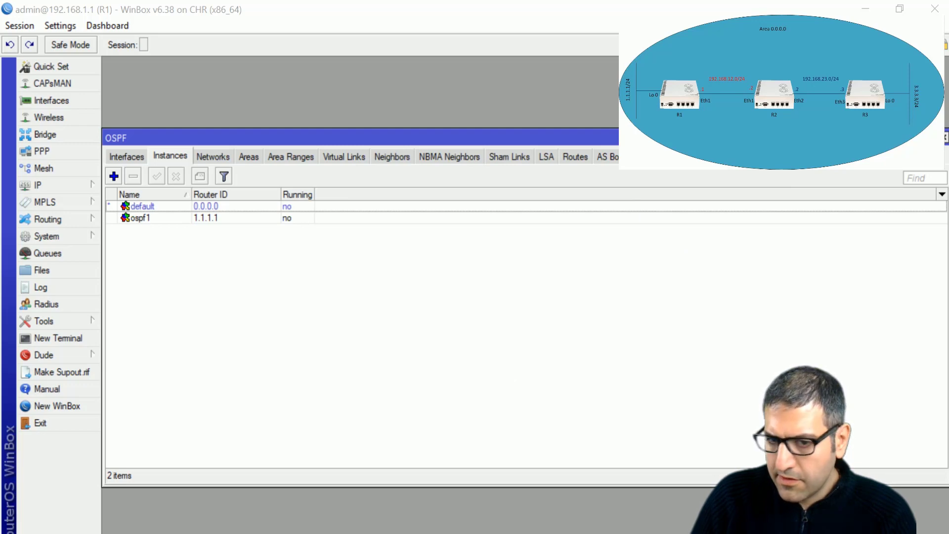
Check the lab tasks on the PowerPoint slide and the network topology in the Paint diagram
key("alt+Tab")
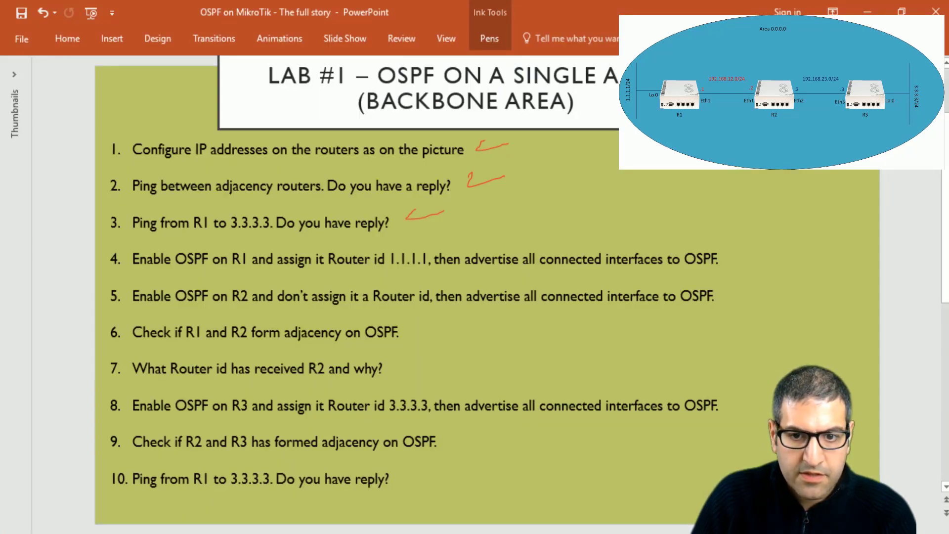
key("alt+Tab")
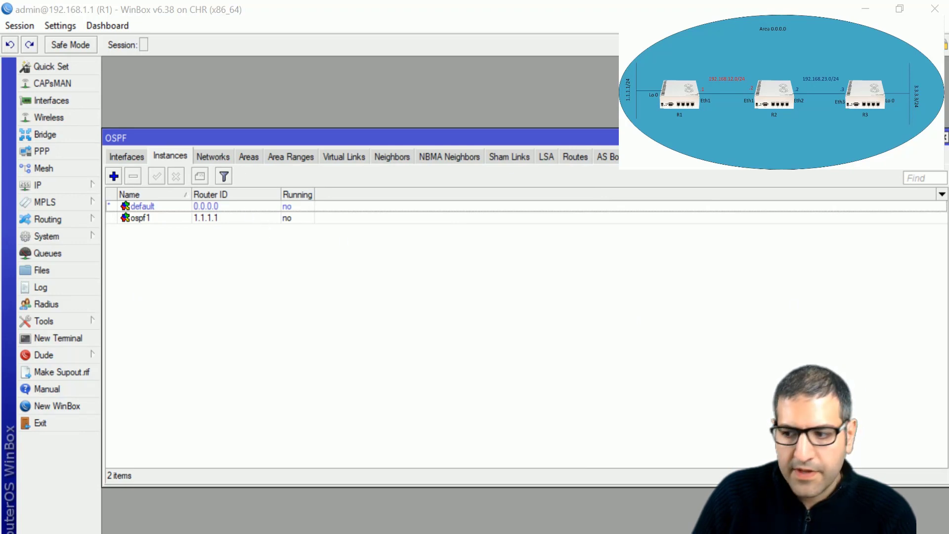
key("alt+Tab")
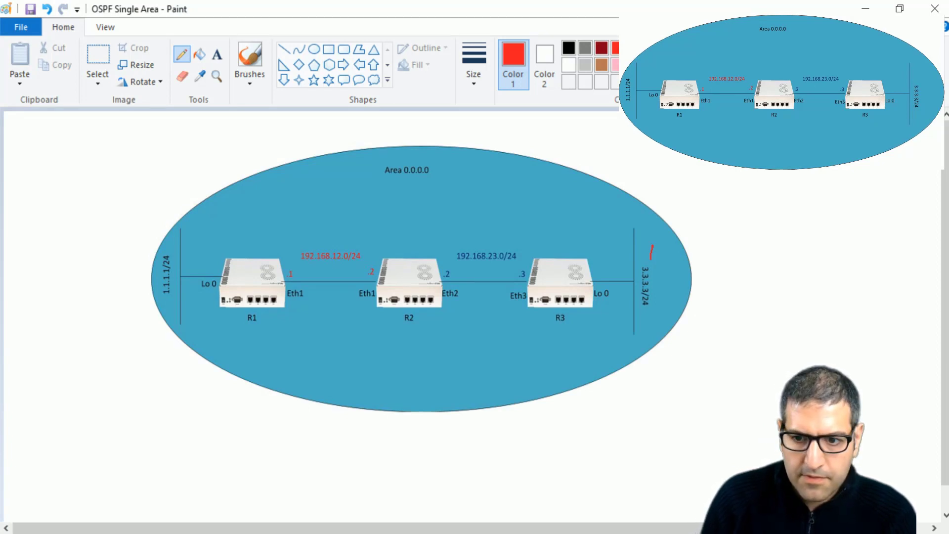
Draw short red arrows from R1 toward its loopback network and its Eth1 link on the Paint diagram
key("alt+Tab")
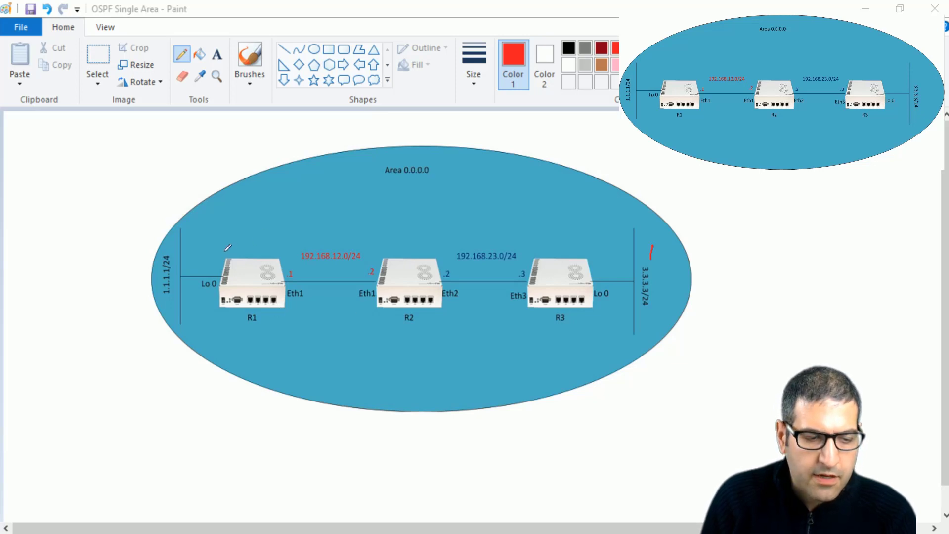
left_click_drag(221, 268, 197, 262)
mouse_move(286, 264)
left_mouse_down()
mouse_move(304, 264)
mouse_move(303, 274)
left_mouse_up()
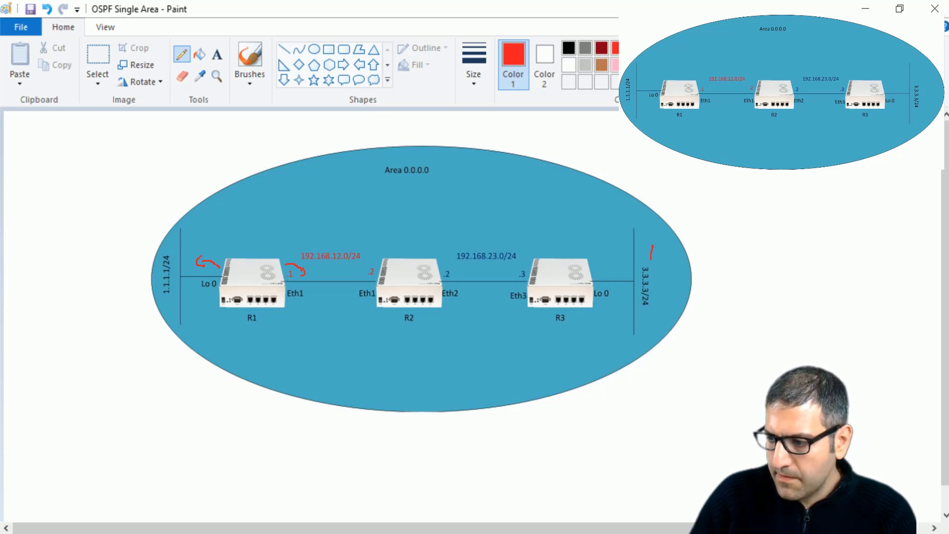
Switch to R1's WinBox and advertise network 1.1.1.0/24 in the OSPF backbone area
key("alt+Tab")
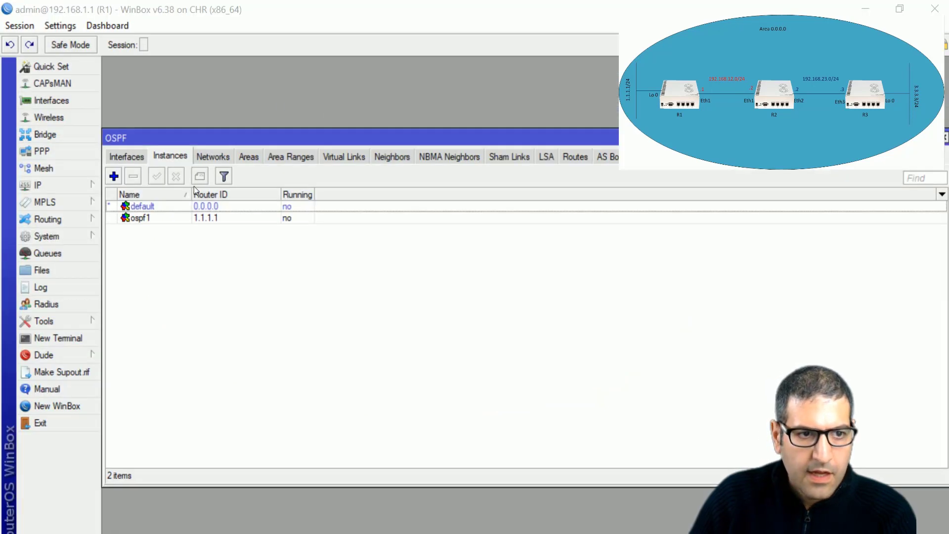
left_click(217, 155)
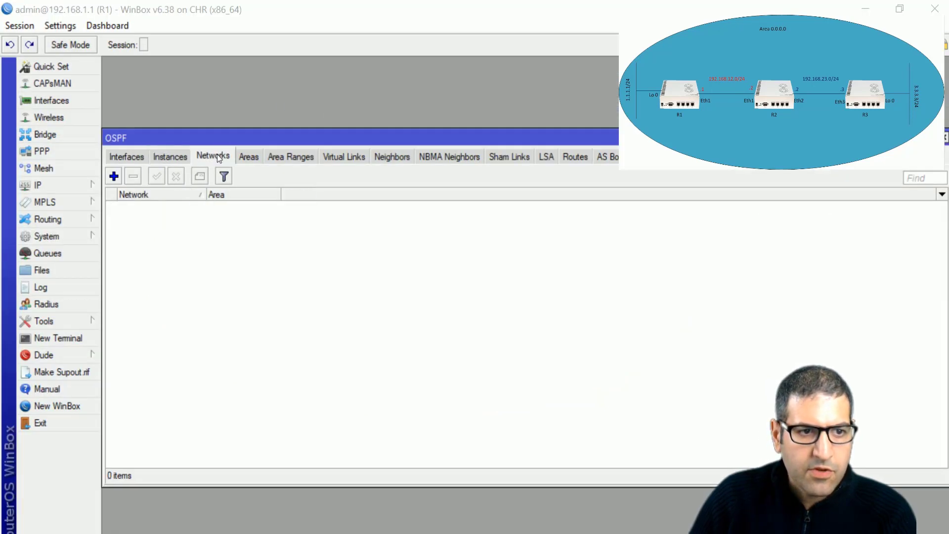
left_click(114, 177)
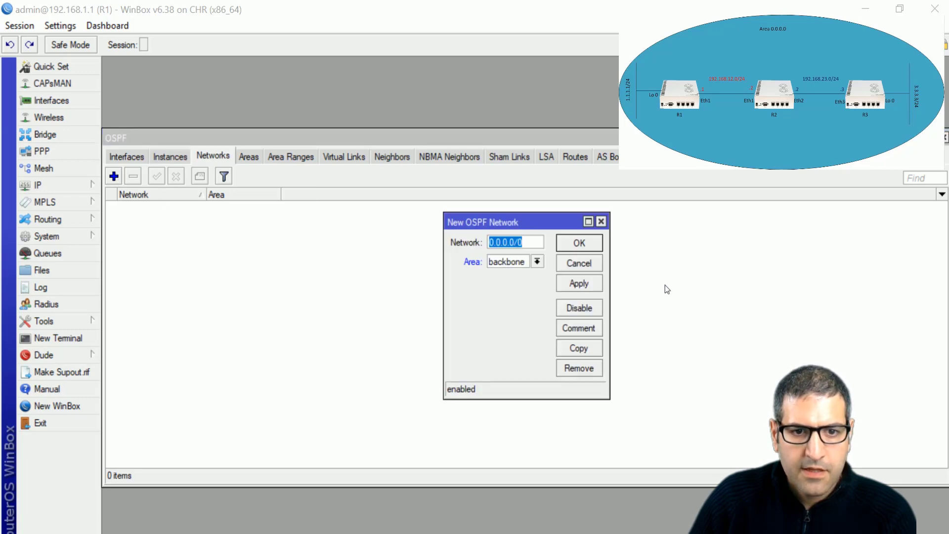
type("1.1.1.0/24")
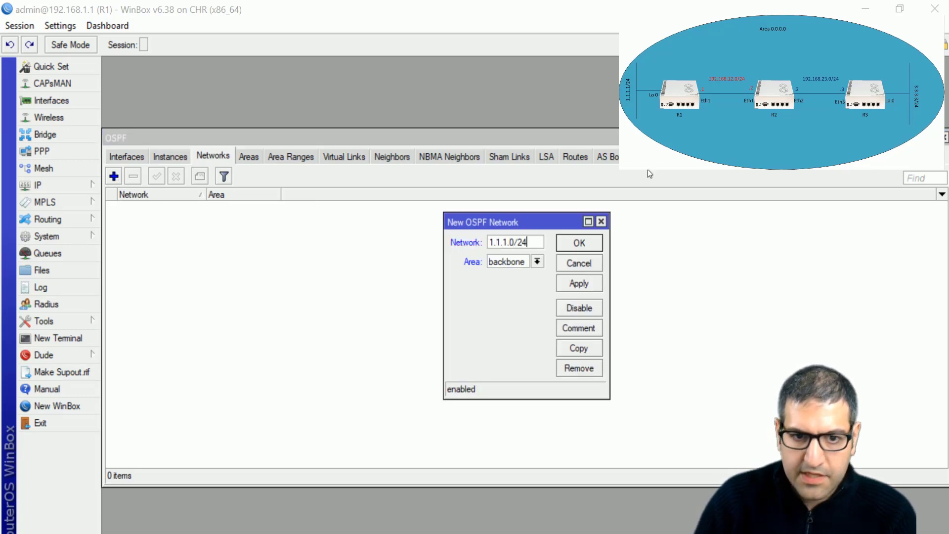
left_click(586, 245)
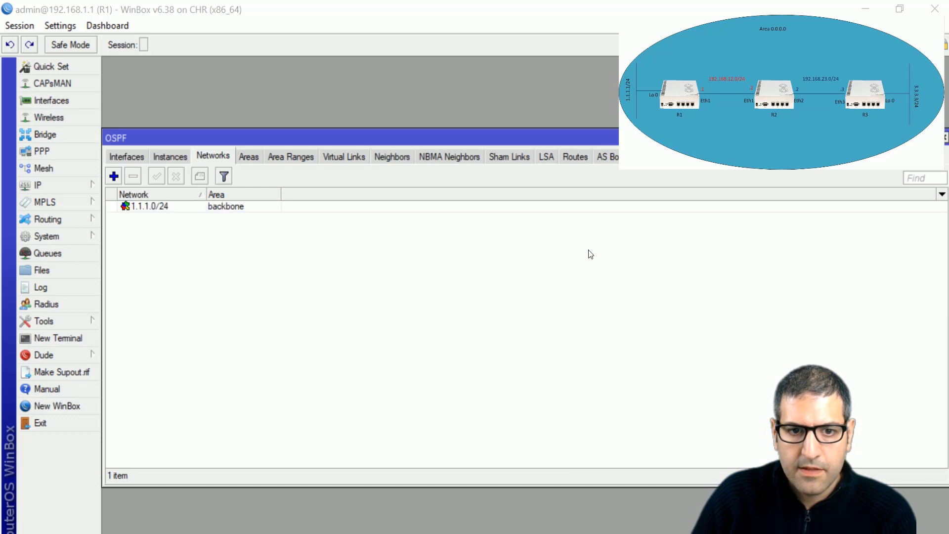
Add network 192.168.12.0/24 to OSPF on R1 in the backbone area
left_click(117, 175)
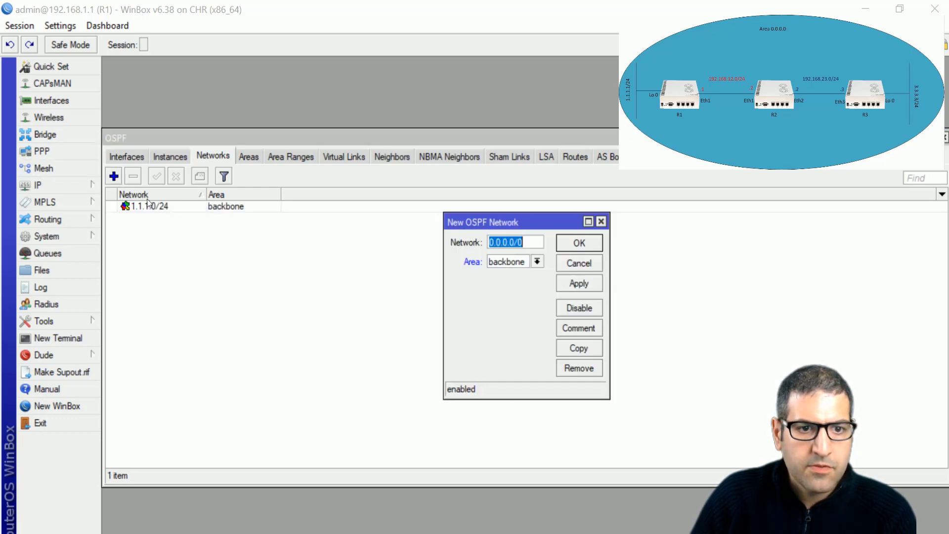
type("192.16")
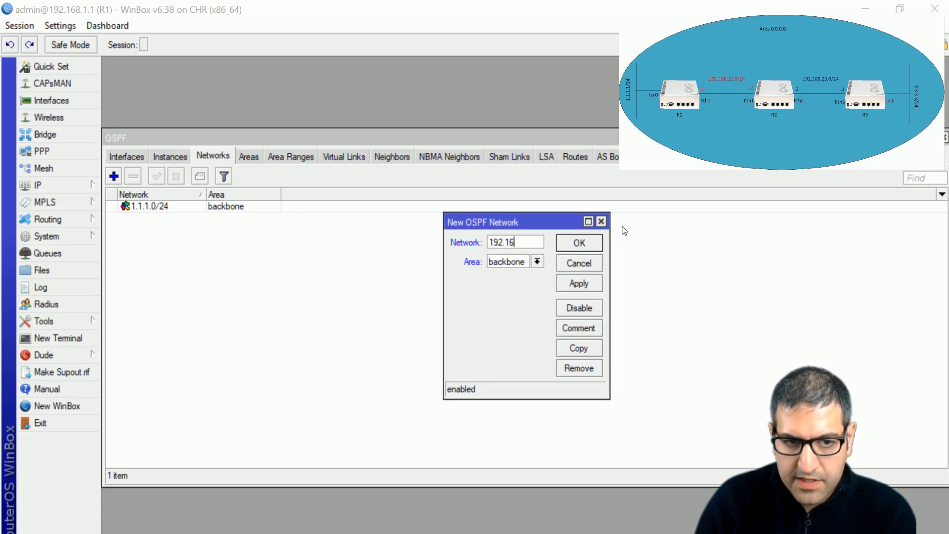
type("8.12.0")
key("BackSpace")
type(".0/24")
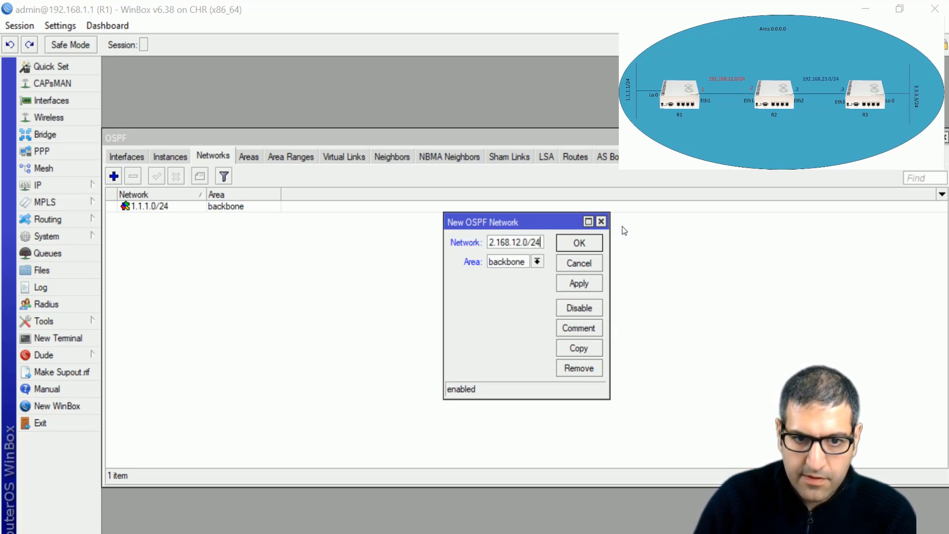
left_click(505, 259)
left_click(506, 259)
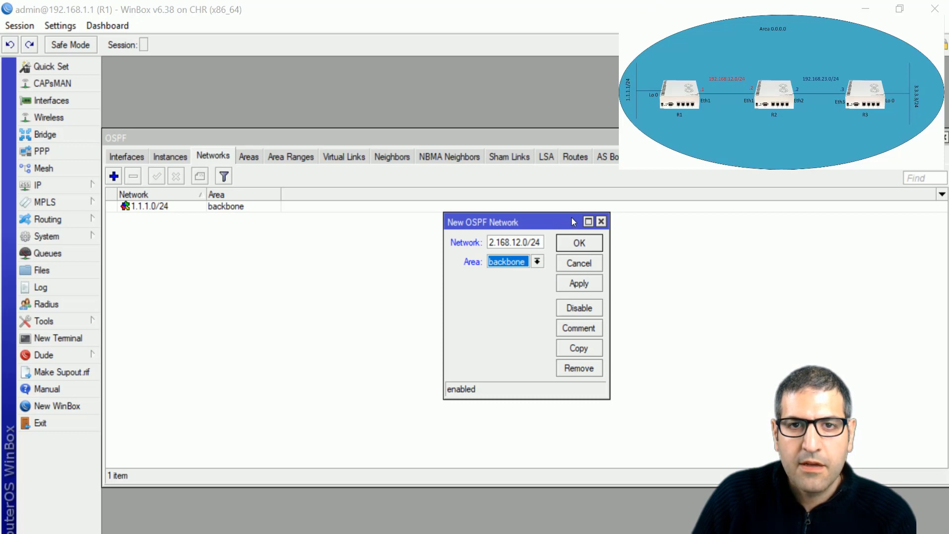
left_click(588, 242)
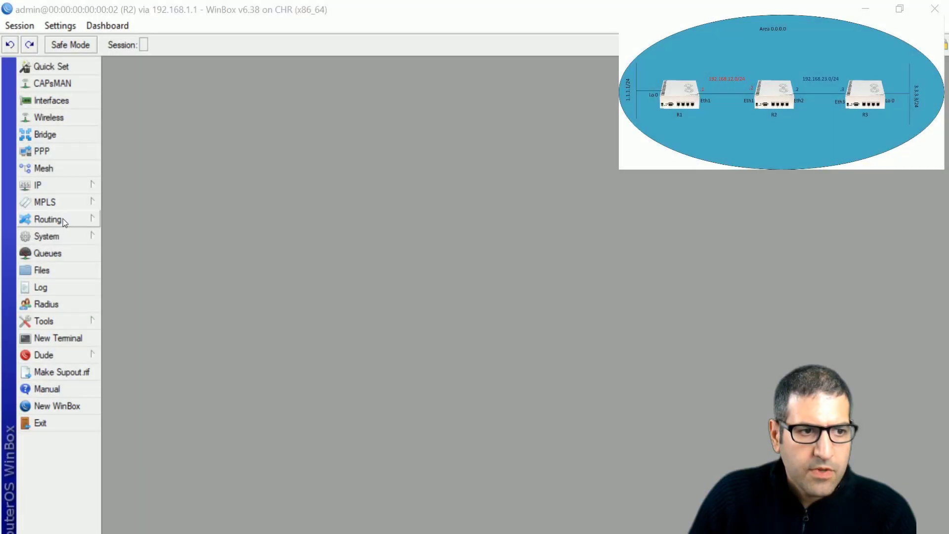
Open the OSPF settings on R2 and view the new-instance form, discarding it without adding an instance
left_click(63, 218)
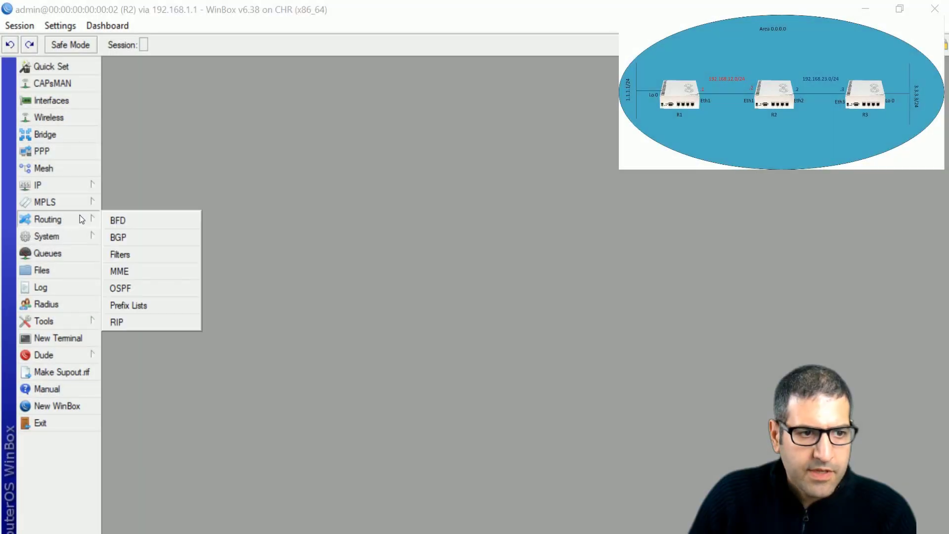
left_click(141, 290)
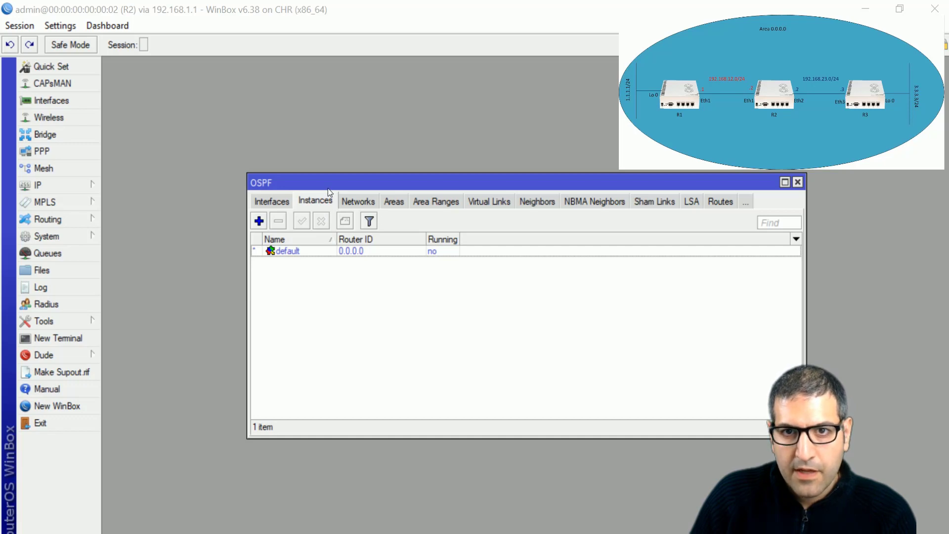
left_click(258, 221)
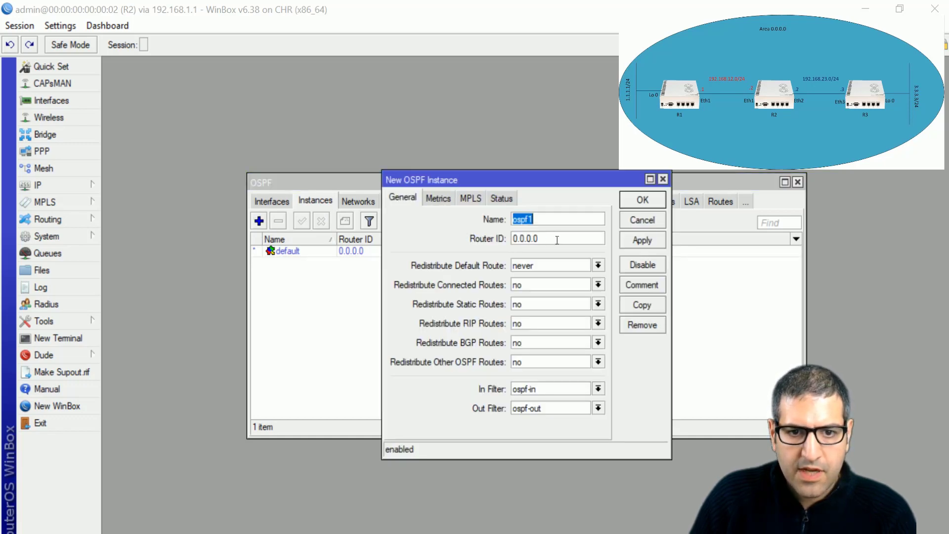
left_click(640, 221)
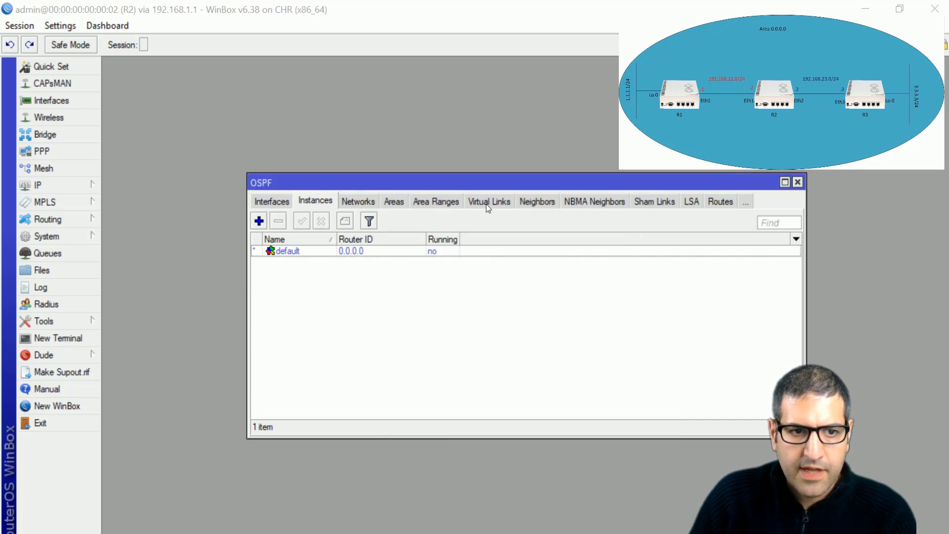
Advertise network 192.168.12.0/24 in OSPF on R2 with the backbone area
left_click(357, 203)
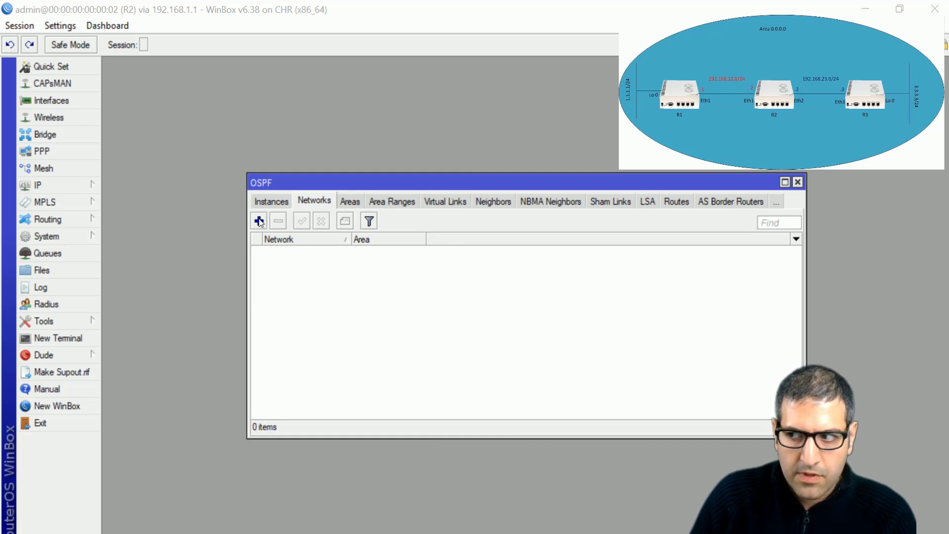
left_click_drag(390, 185, 276, 174)
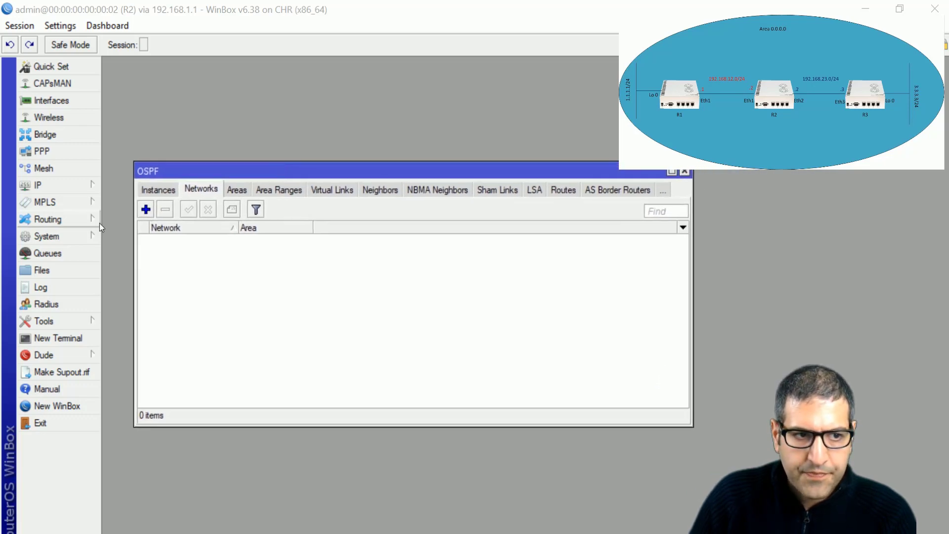
left_click(145, 210)
type("192.168.12")
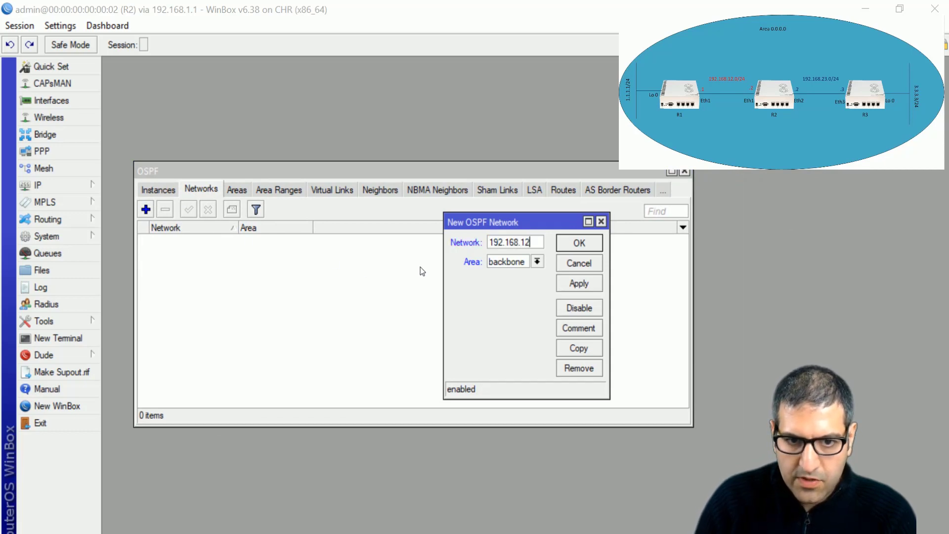
type(".0/24")
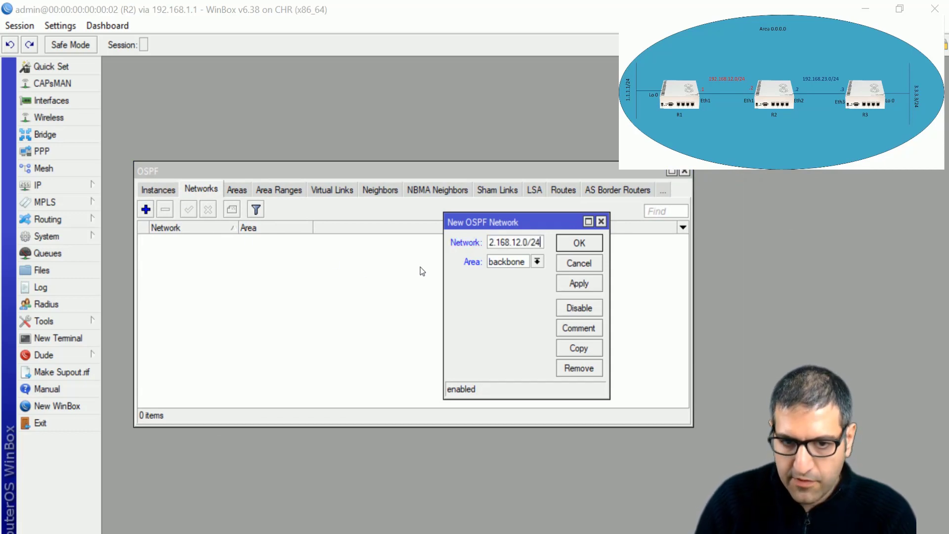
left_click(578, 242)
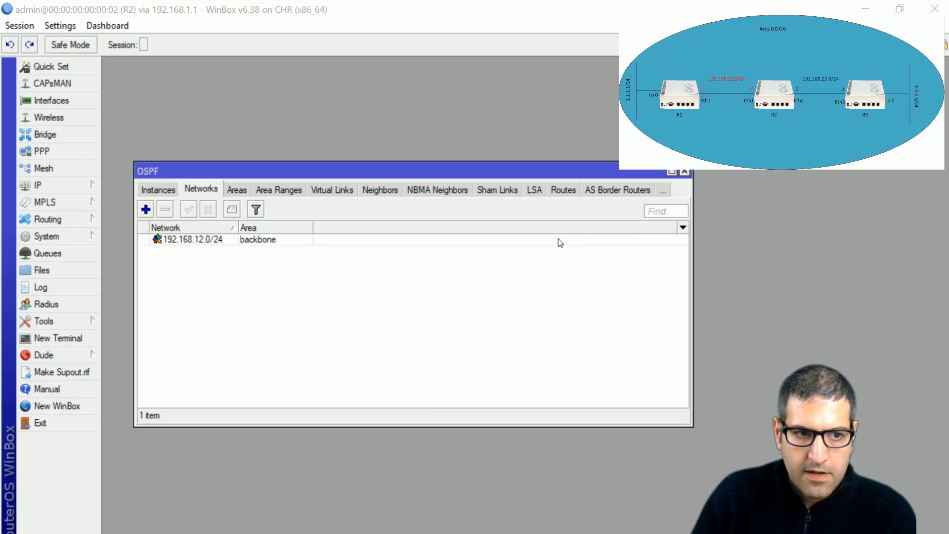
Add network 192.168.23.0/24 to OSPF on R2 in the backbone area
left_click(146, 209)
type("19")
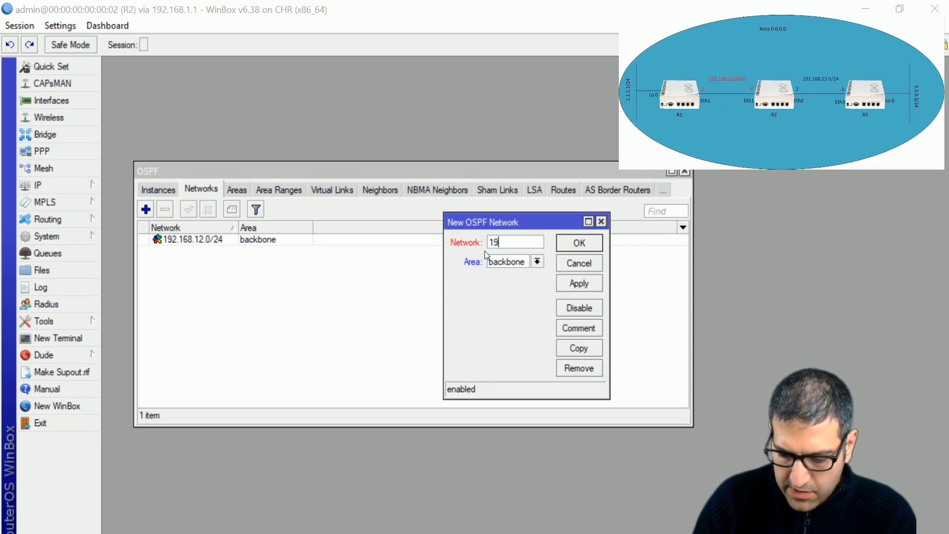
type("2.168.23.0")
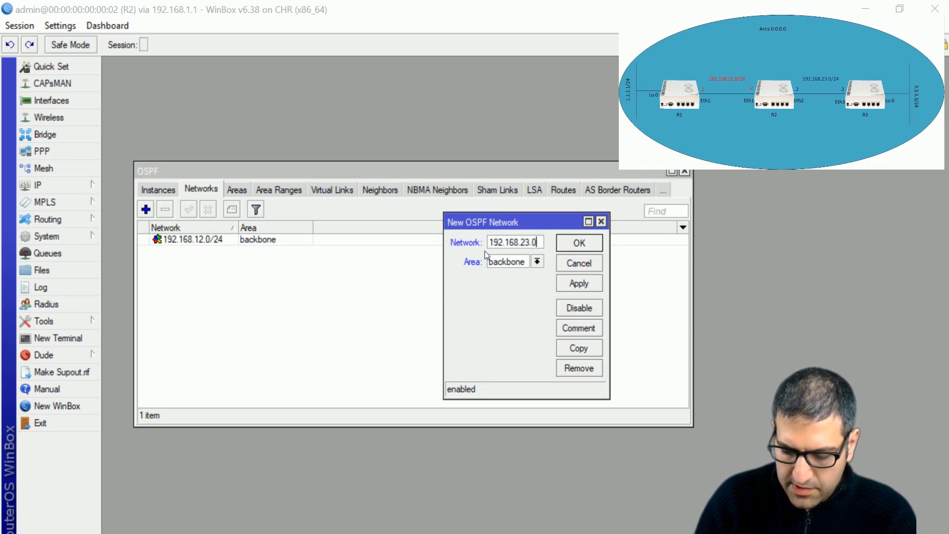
type("/24")
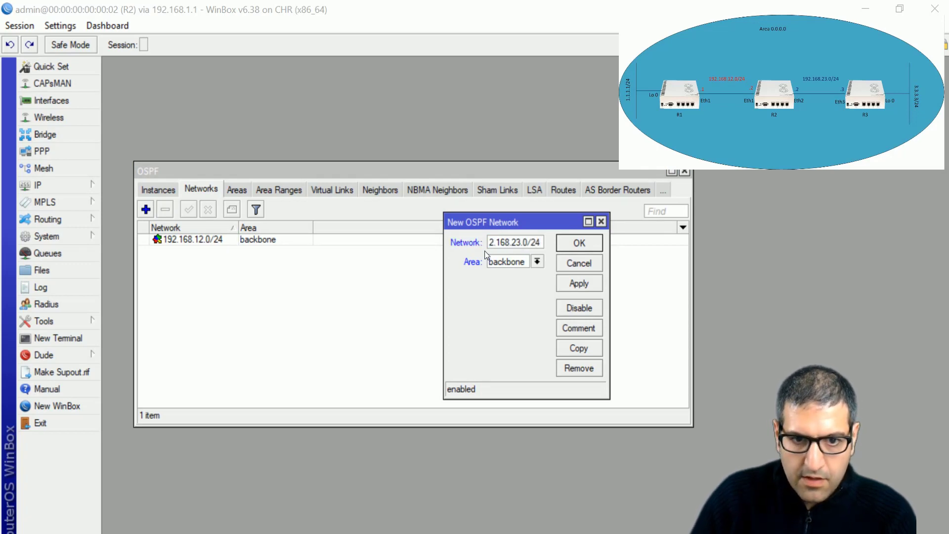
left_click(576, 242)
Examine R2's OSPF neighbors, LSAs, routes and areas, and close its OSPF window
left_click_drag(553, 162, 554, 153)
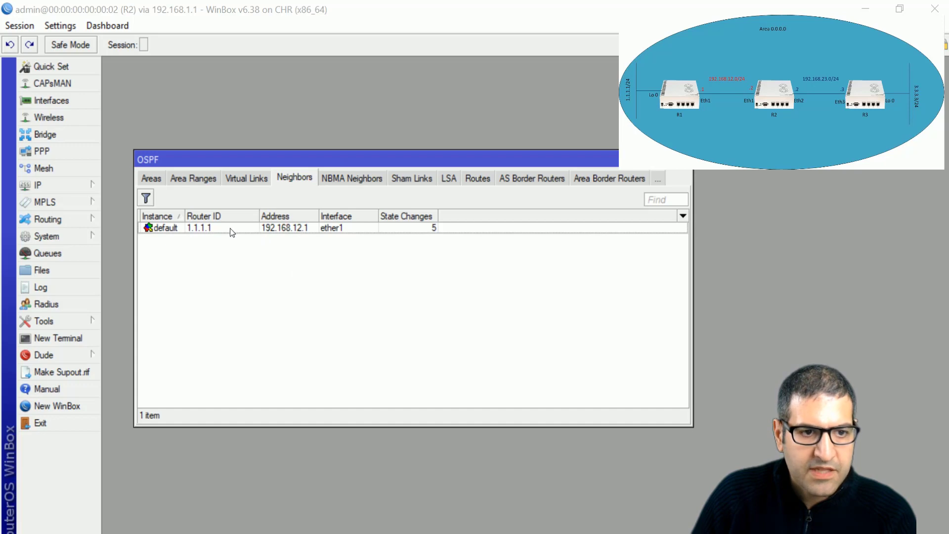
left_click(189, 230)
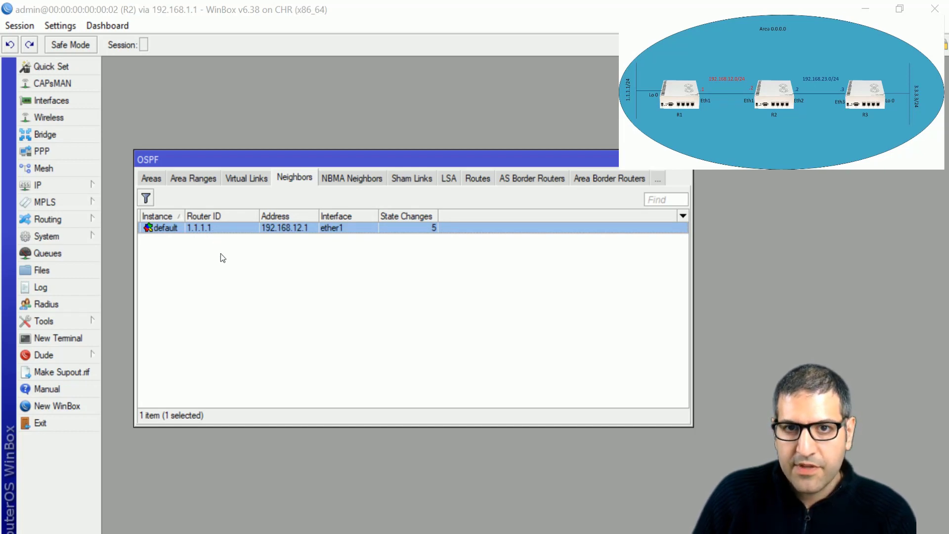
left_click(447, 179)
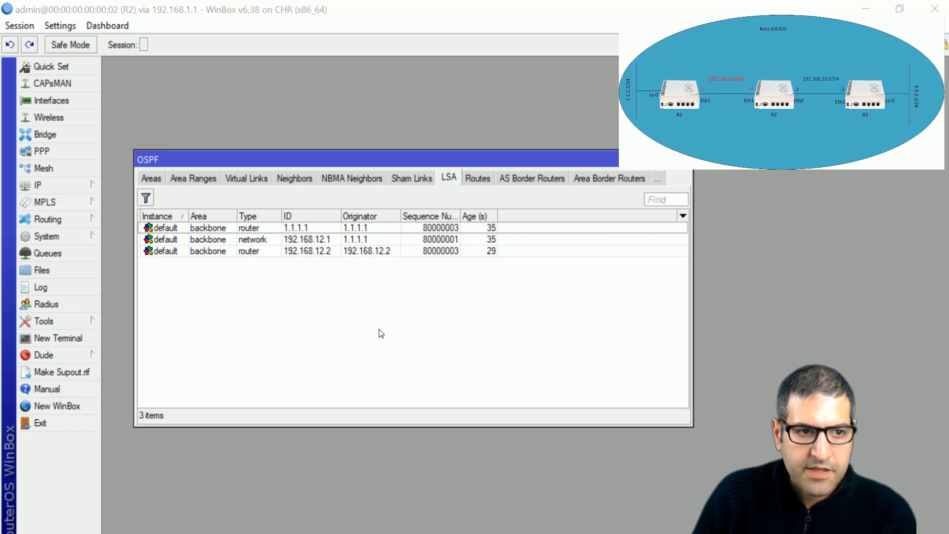
left_click(484, 175)
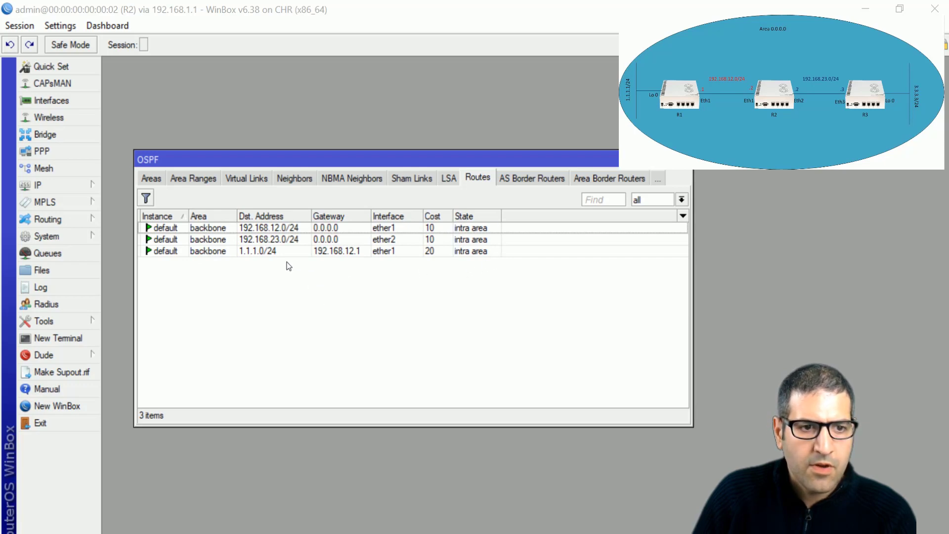
left_click(251, 251)
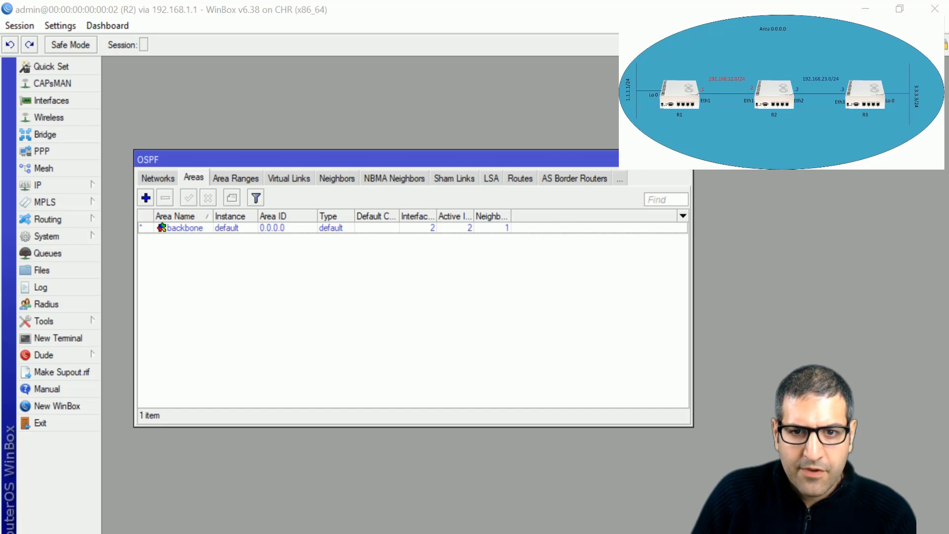
left_click(687, 159)
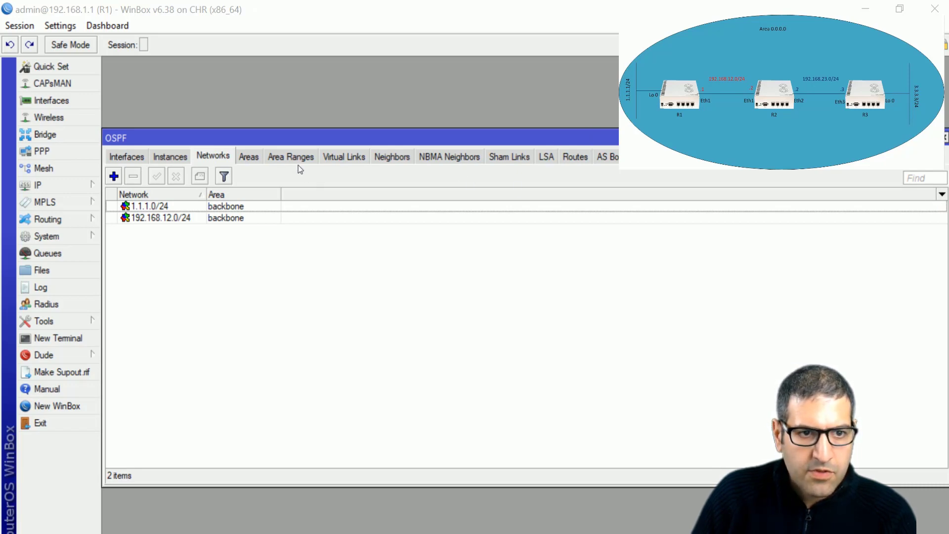
Check R2's router ID among R1's OSPF neighbors and review the lab tasks on the PowerPoint slide
left_click(391, 156)
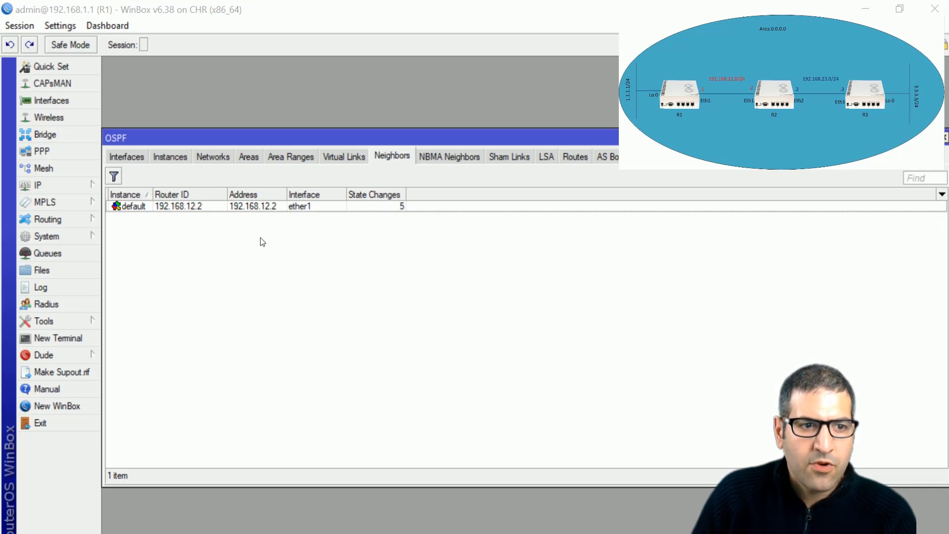
left_click(195, 205)
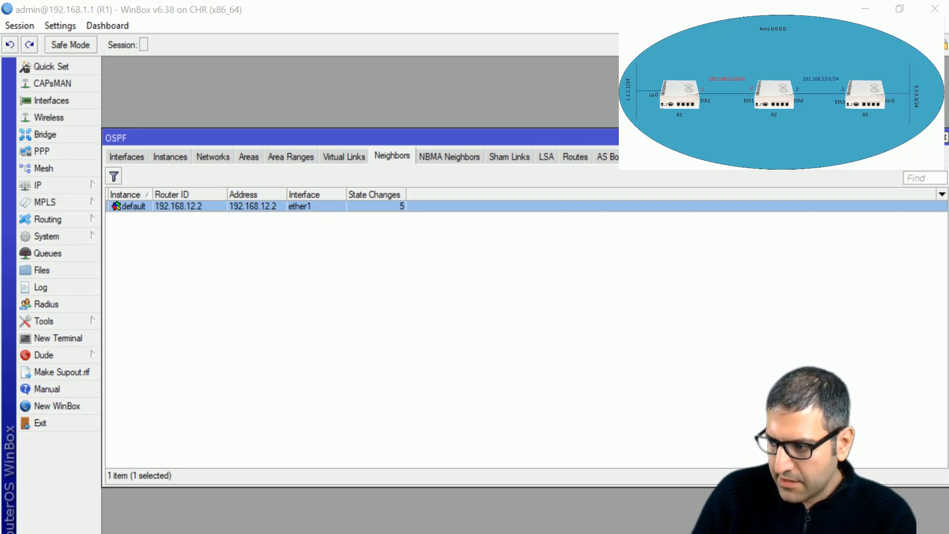
key("alt+Tab")
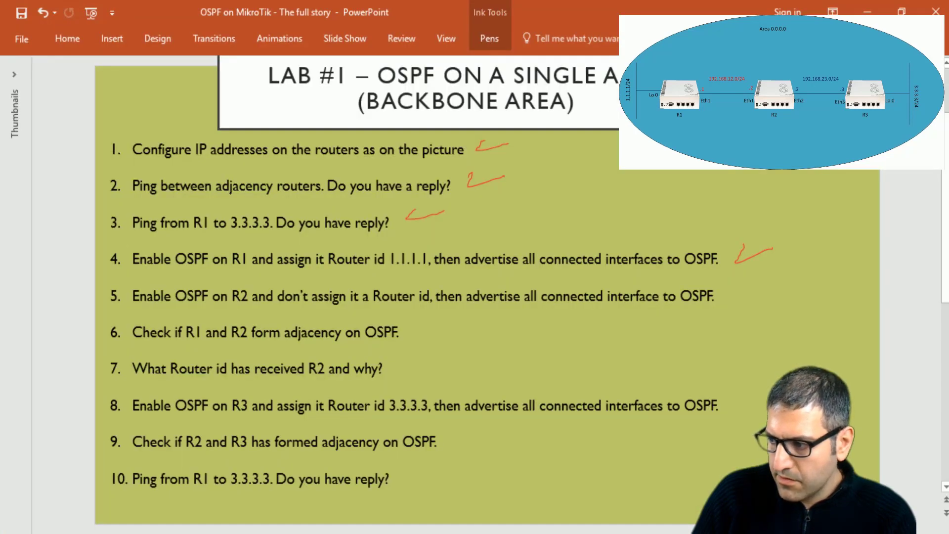
Mark R2's 192.168.12.0/24 and 192.168.23.0/24 links with curved red strokes on the Paint diagram
key("alt+Tab")
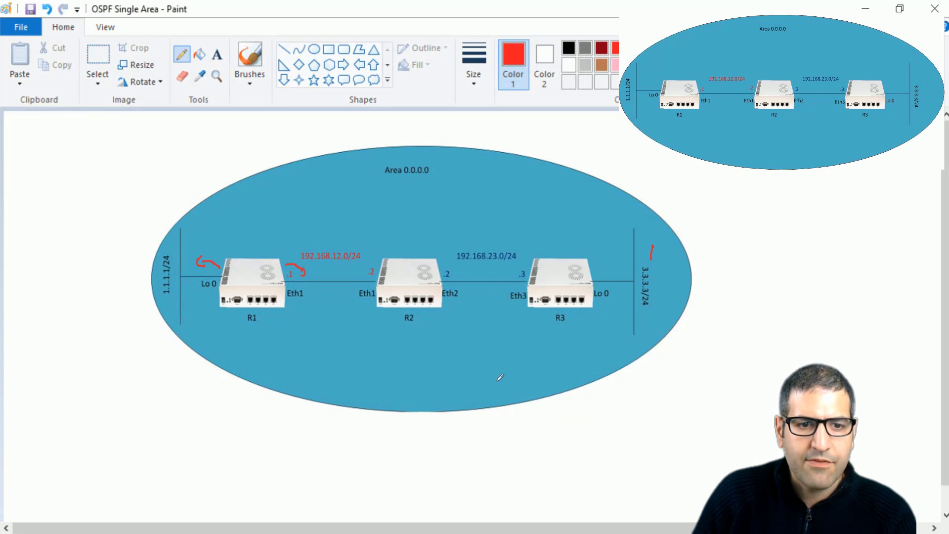
left_click_drag(375, 254, 332, 228)
left_click_drag(458, 245, 507, 235)
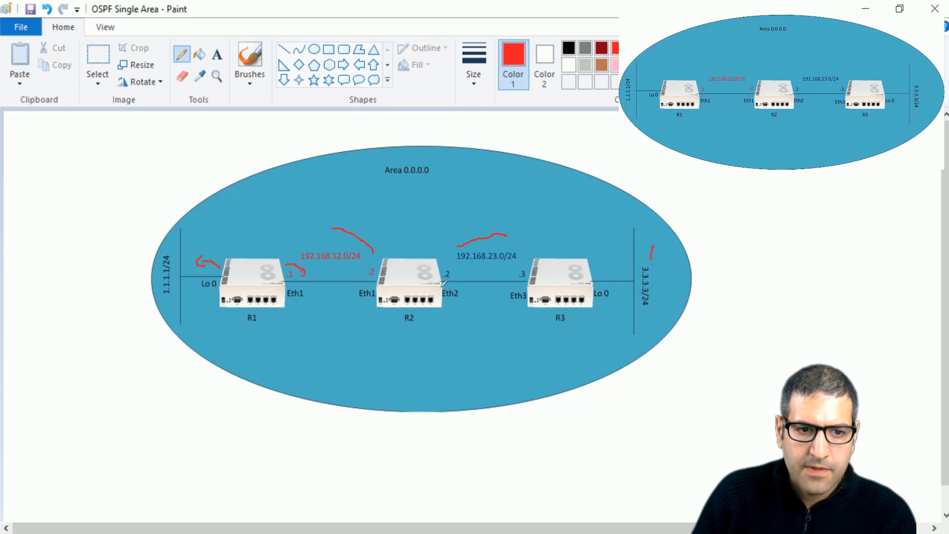
Mark R2's Eth1 and Eth2 interfaces and the area above R2 with short red strokes on the Paint diagram
left_click_drag(347, 303, 358, 295)
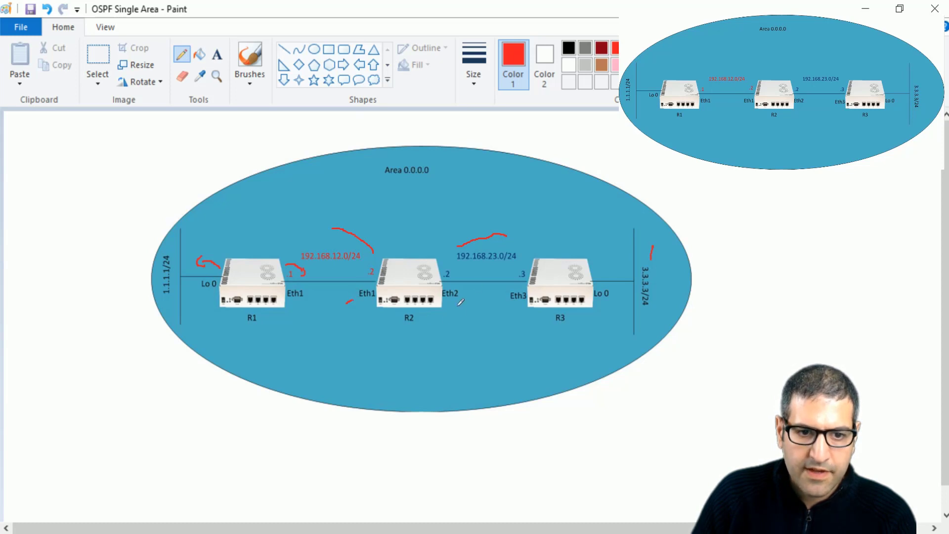
left_click_drag(448, 302, 456, 306)
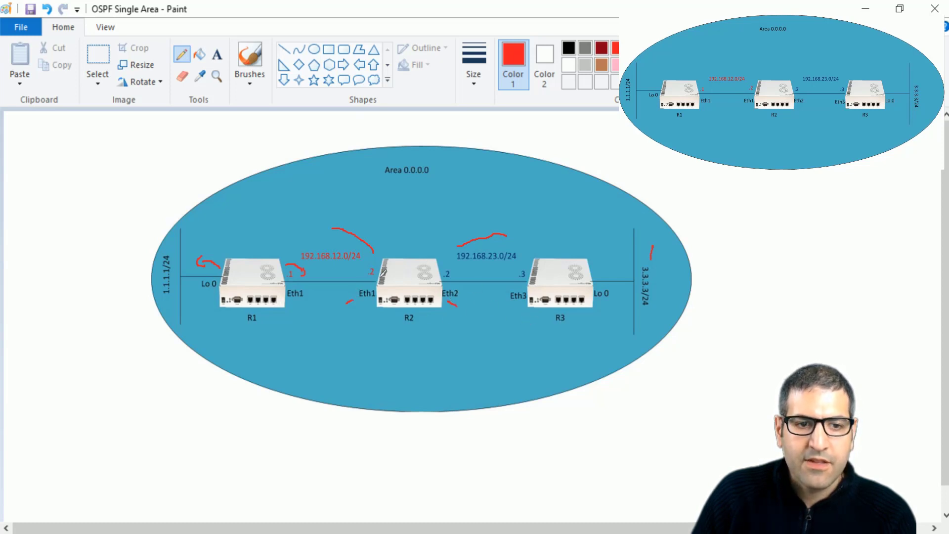
mouse_move(378, 238)
left_mouse_down()
mouse_move(378, 260)
mouse_move(383, 251)
left_mouse_up()
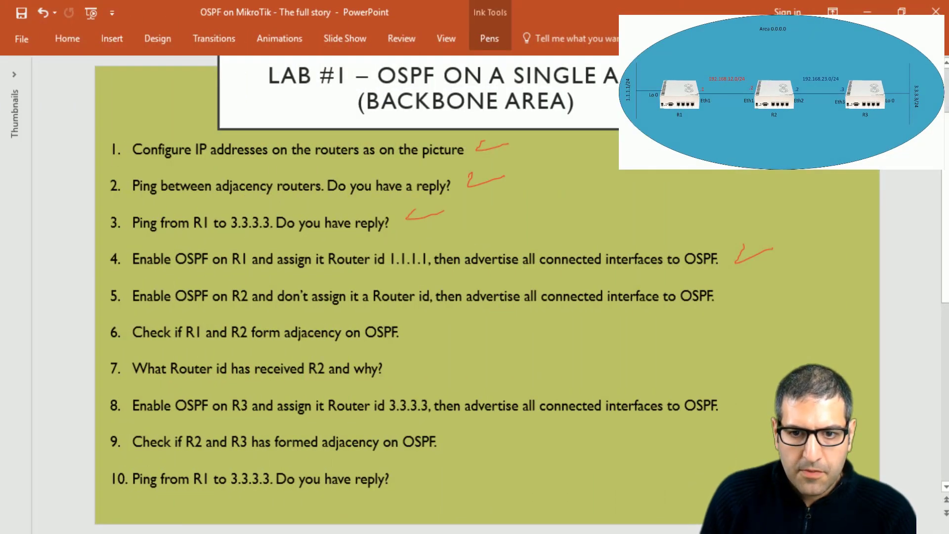
Switch to the PowerPoint lab slide and draw red ink check marks beside tasks 5, 6 and 7
left_click_drag(733, 289, 758, 293)
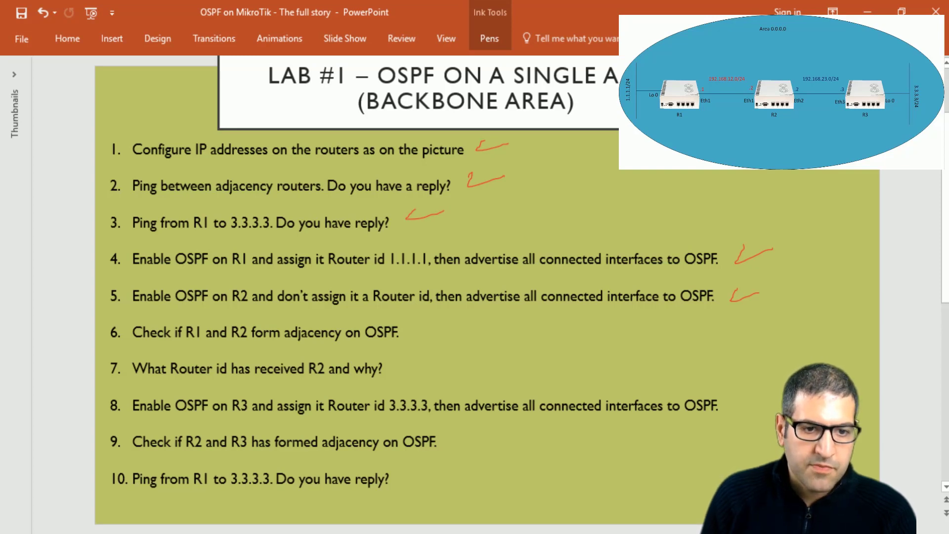
mouse_move(411, 322)
left_mouse_down()
mouse_move(422, 329)
mouse_move(442, 320)
left_mouse_up()
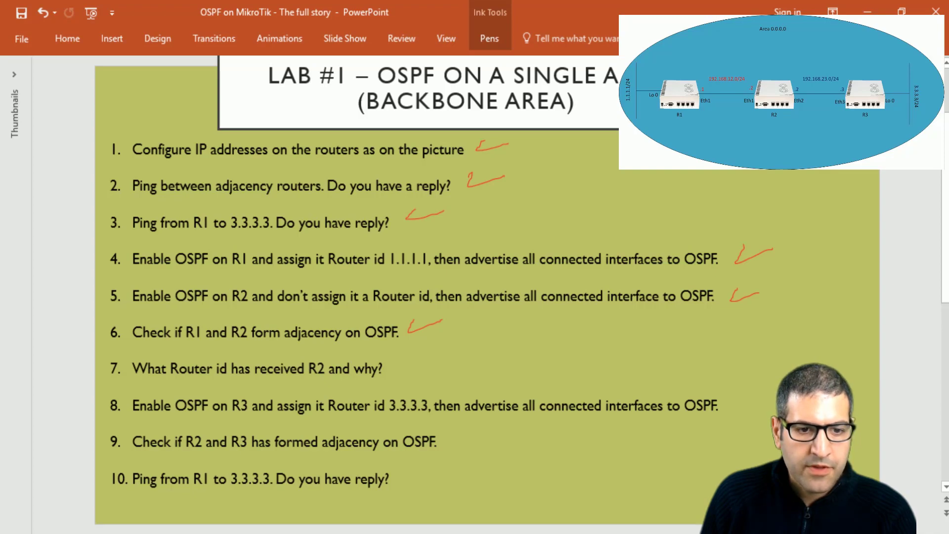
left_click_drag(391, 365, 437, 349)
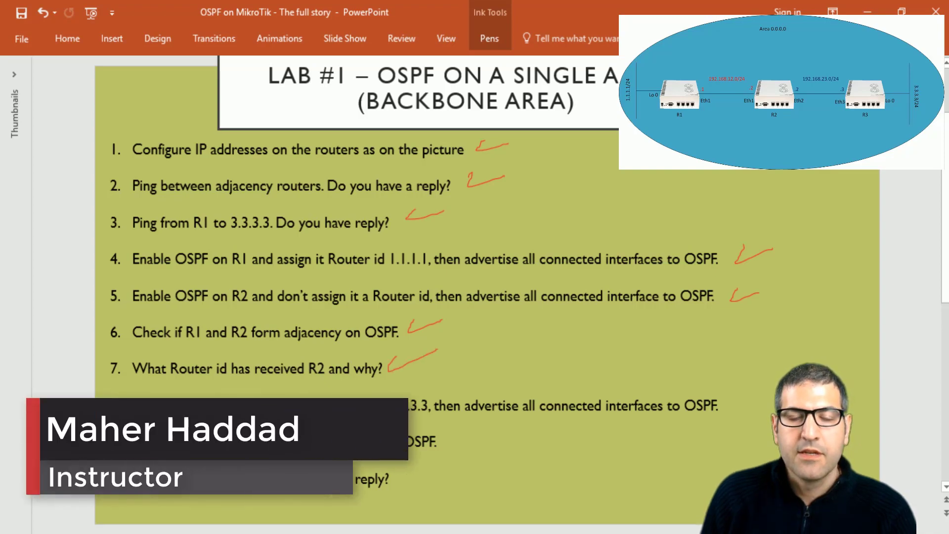